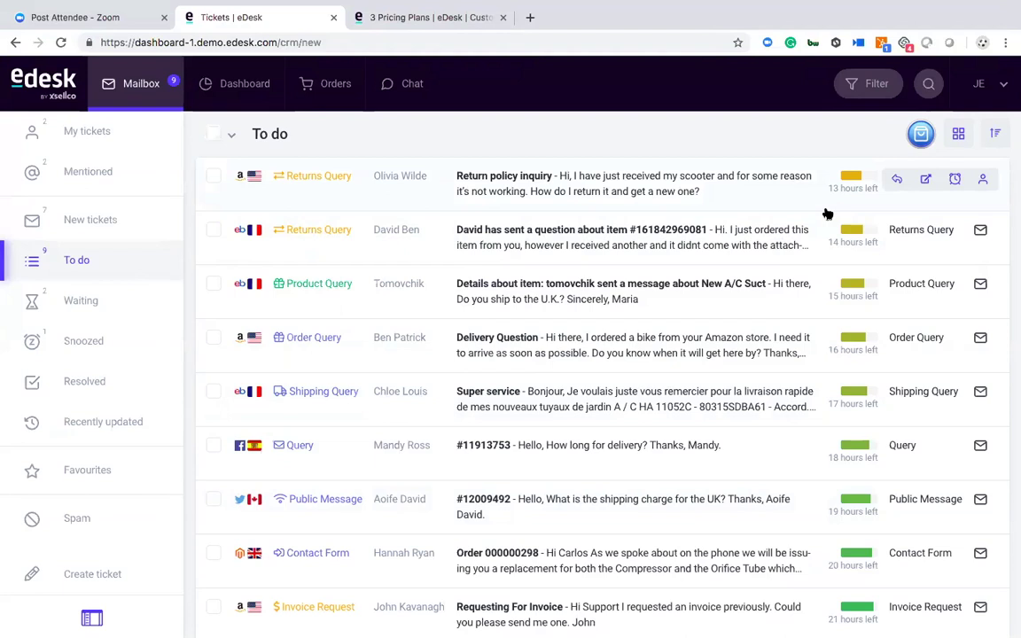
- Open the "Delivery Question" ticket from the to-do list and preview its AI-suggested Delivery Estimate reply
click(380, 356)
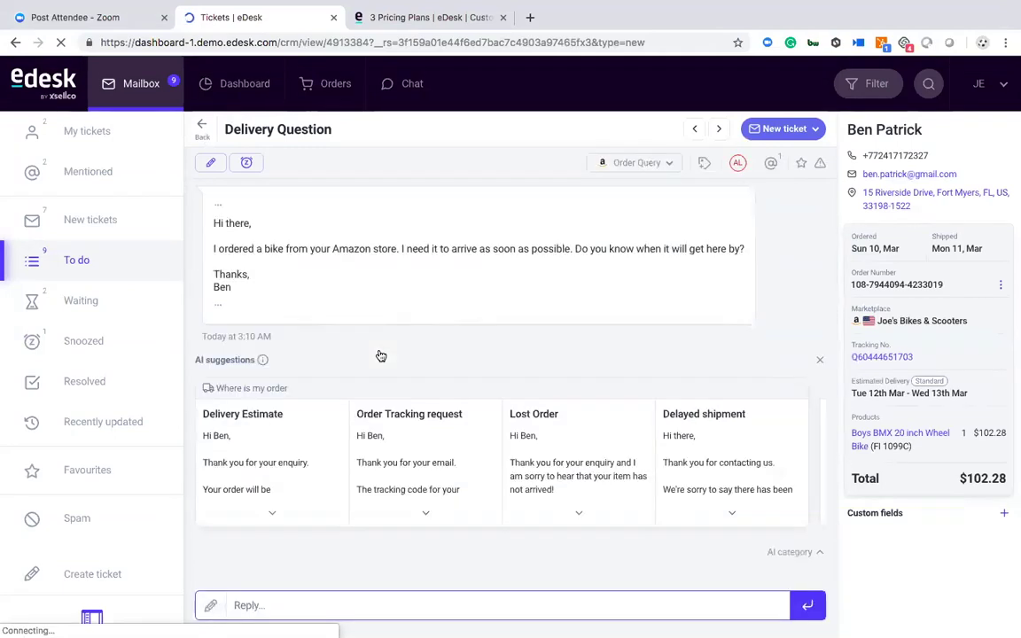
mouse_move(279, 434)
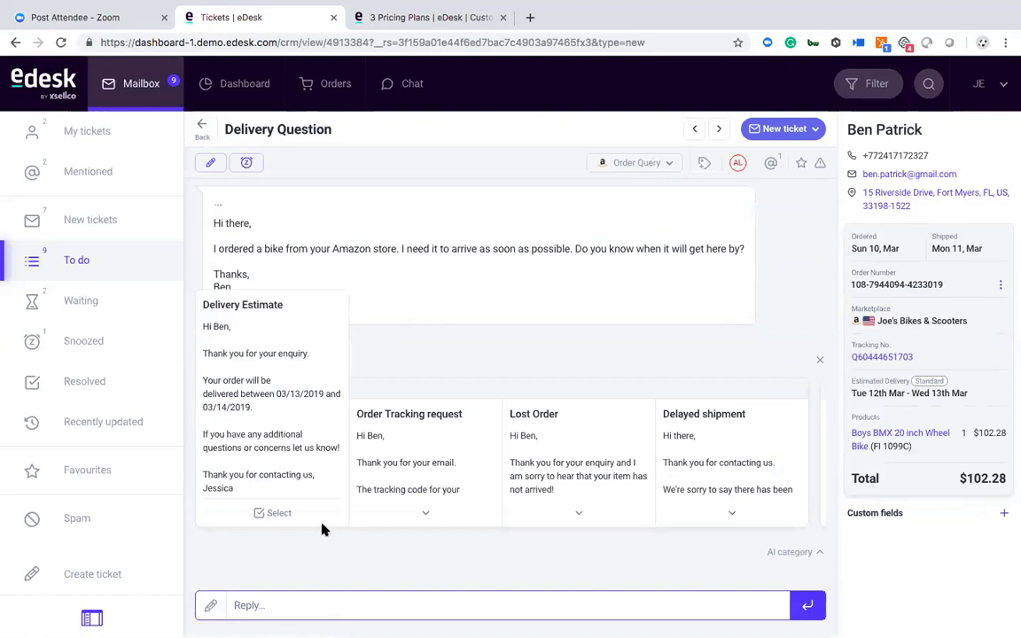
mouse_move(731, 408)
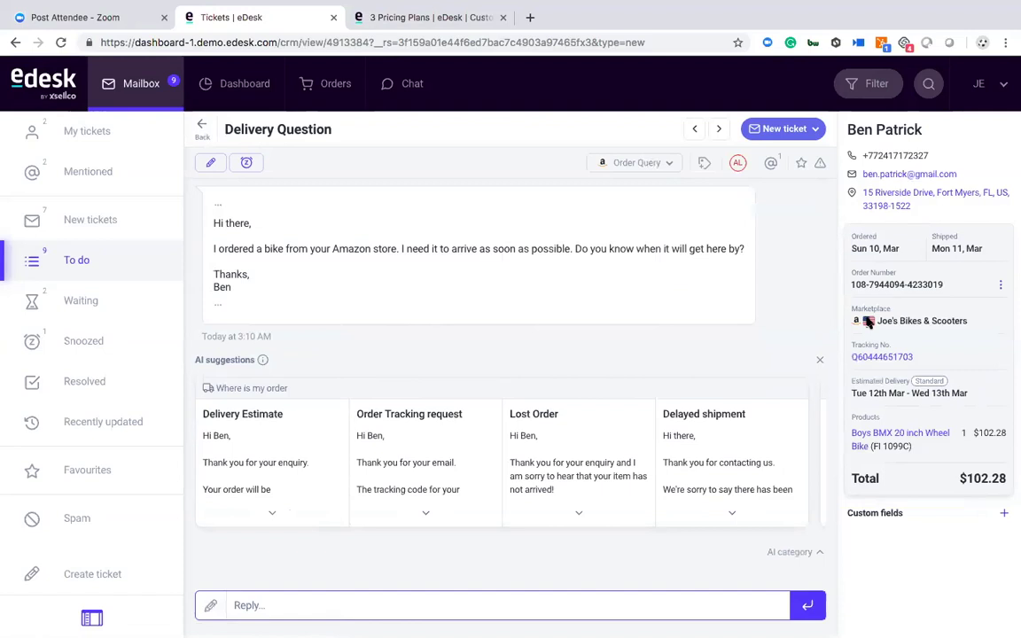
- Start a reply to the delivery question and apply the "Refund Sent" template
click(719, 604)
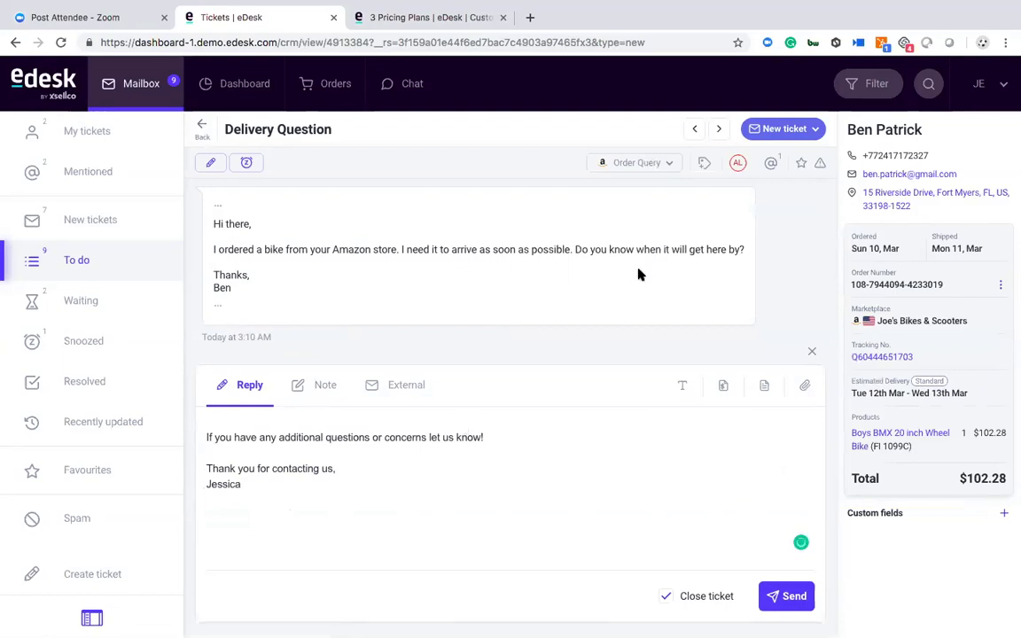
click(763, 384)
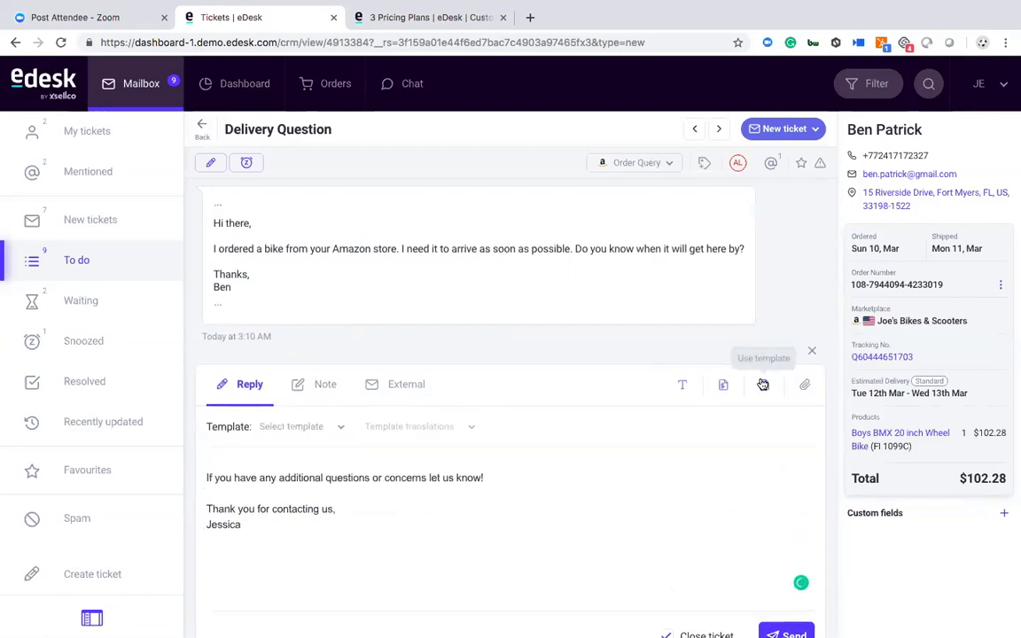
click(283, 431)
scroll(299, 488, down, 5)
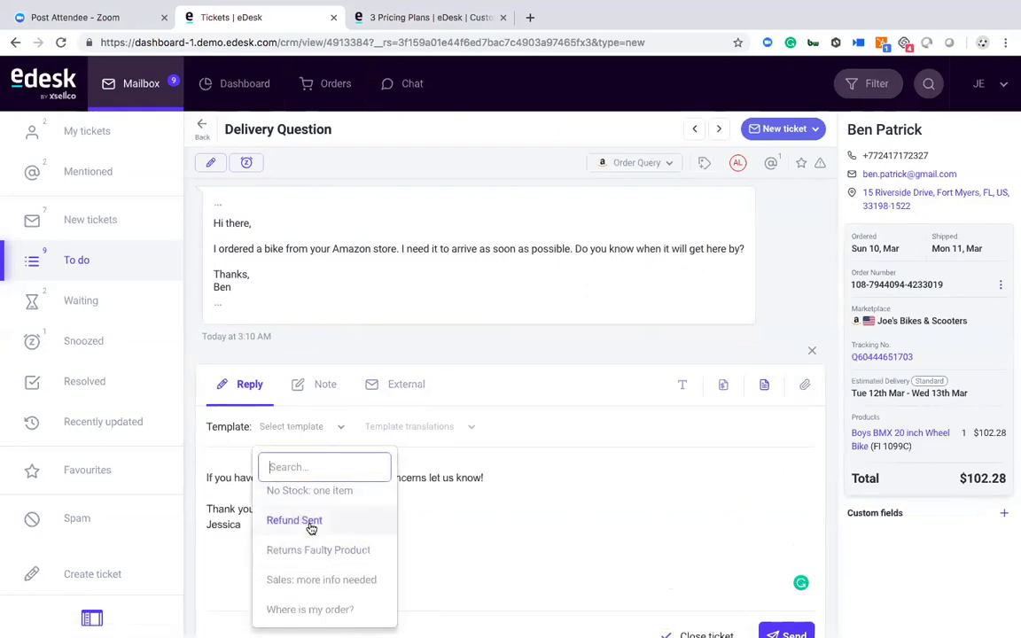
click(307, 522)
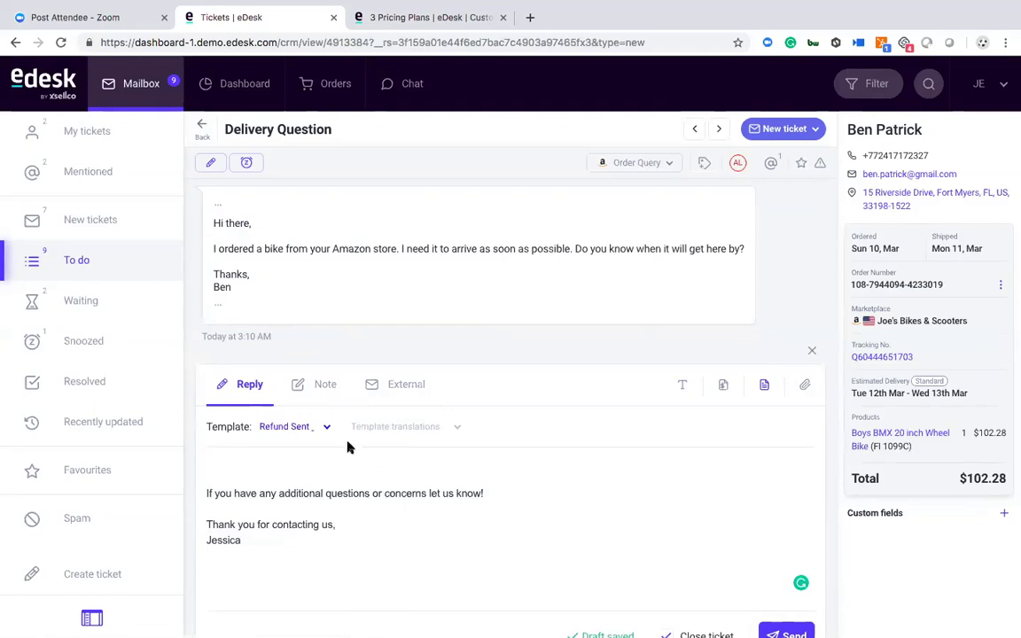
- Change the reply's template to "Sales: more info needed" and finally to "Europe Shipping"
click(287, 427)
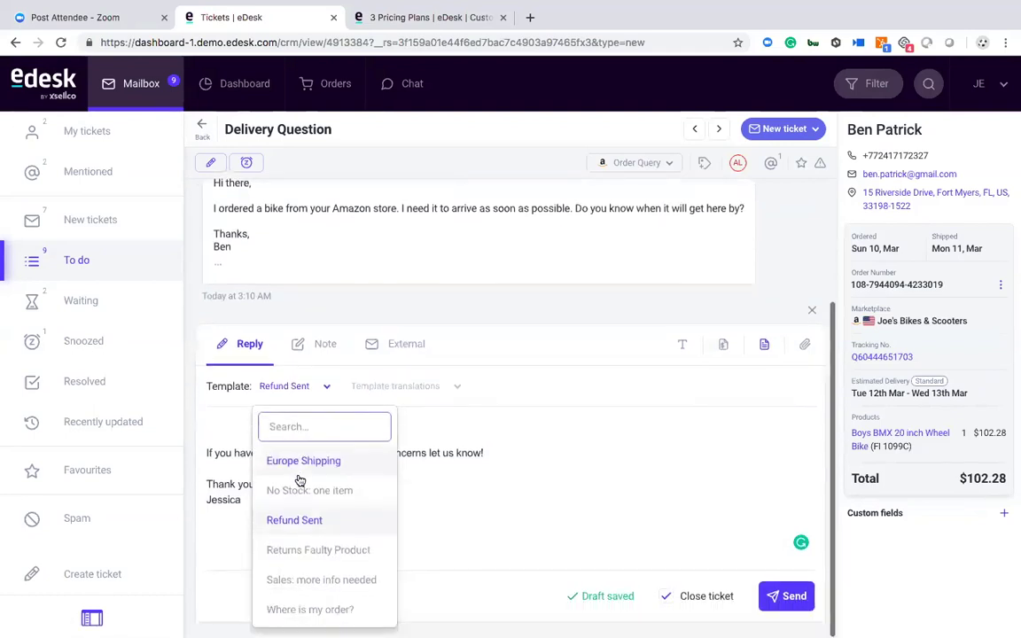
click(312, 576)
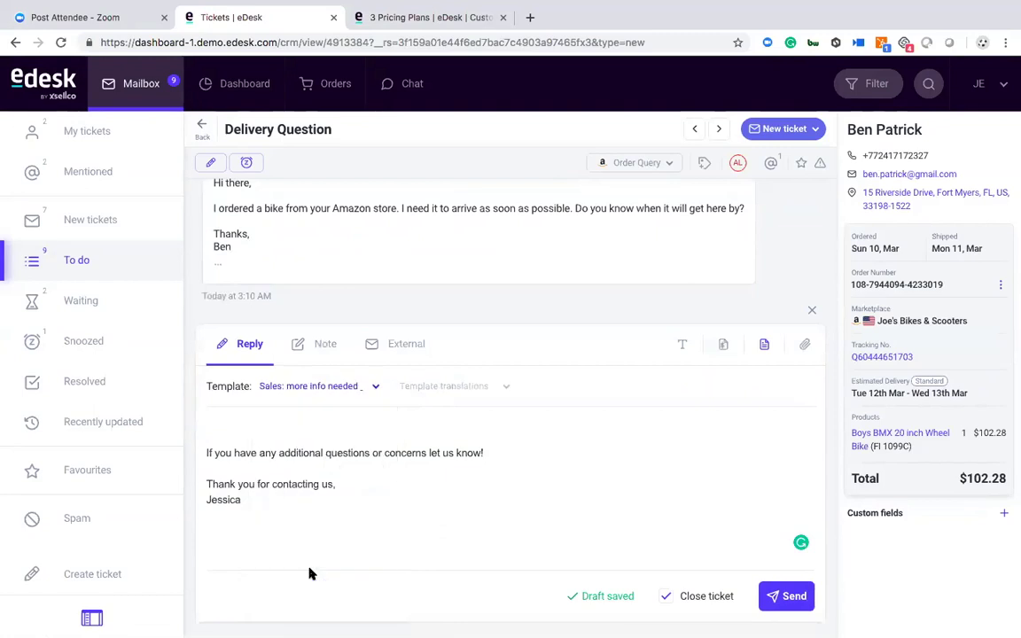
click(332, 386)
scroll(332, 451, up, 3)
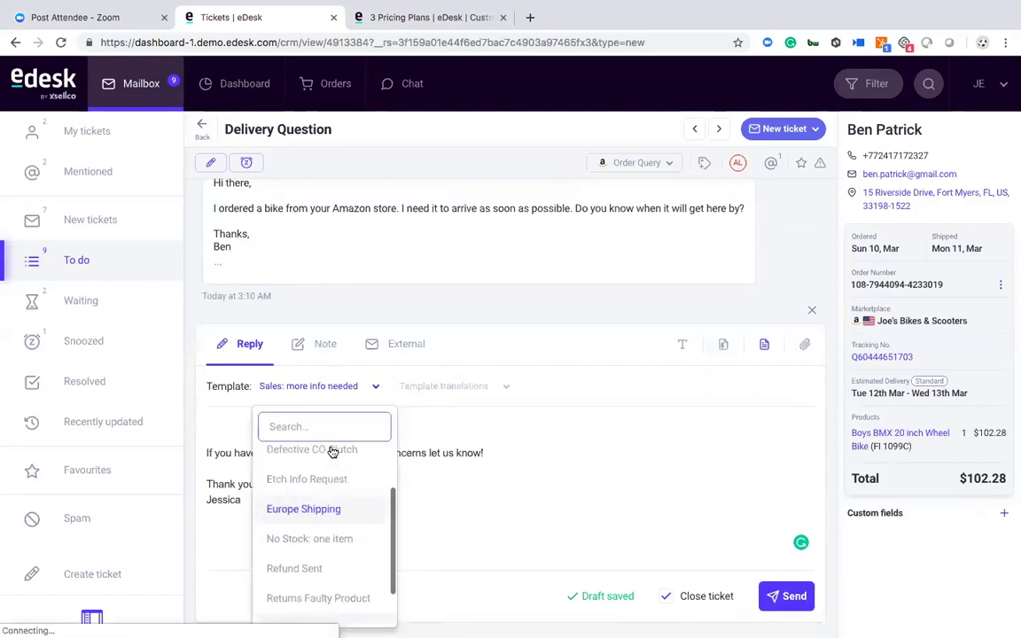
click(306, 555)
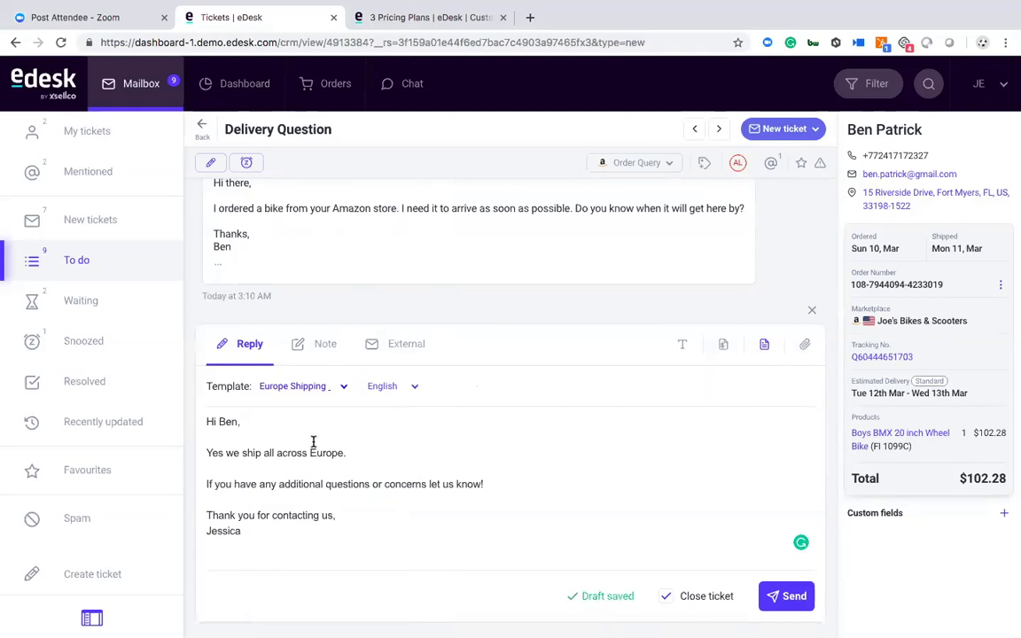
- Start an internal note on the ticket and mention the second colleague offered in the user suggestions
click(302, 348)
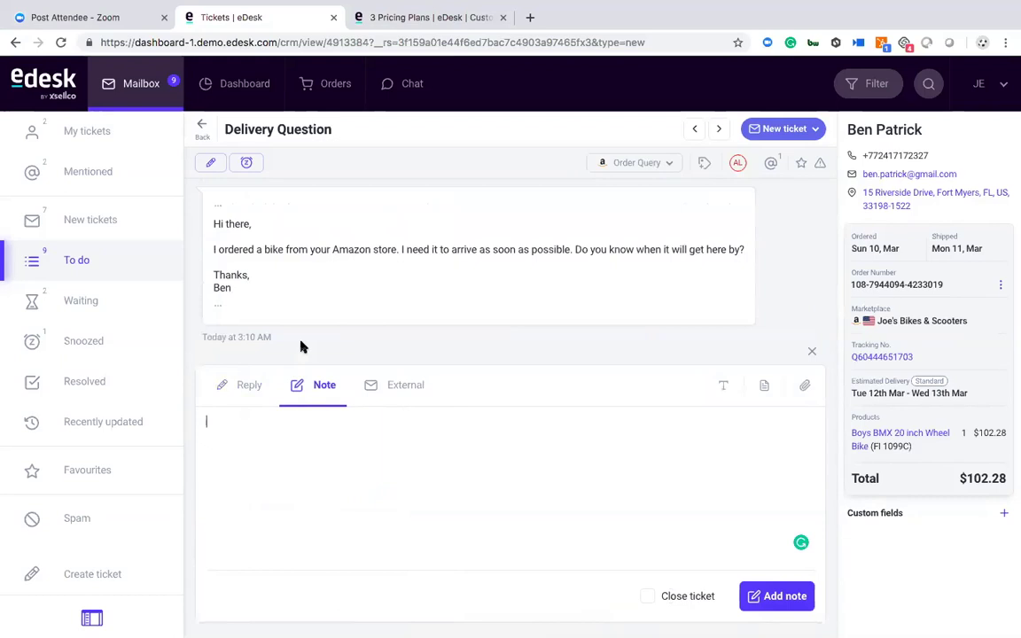
text(@)
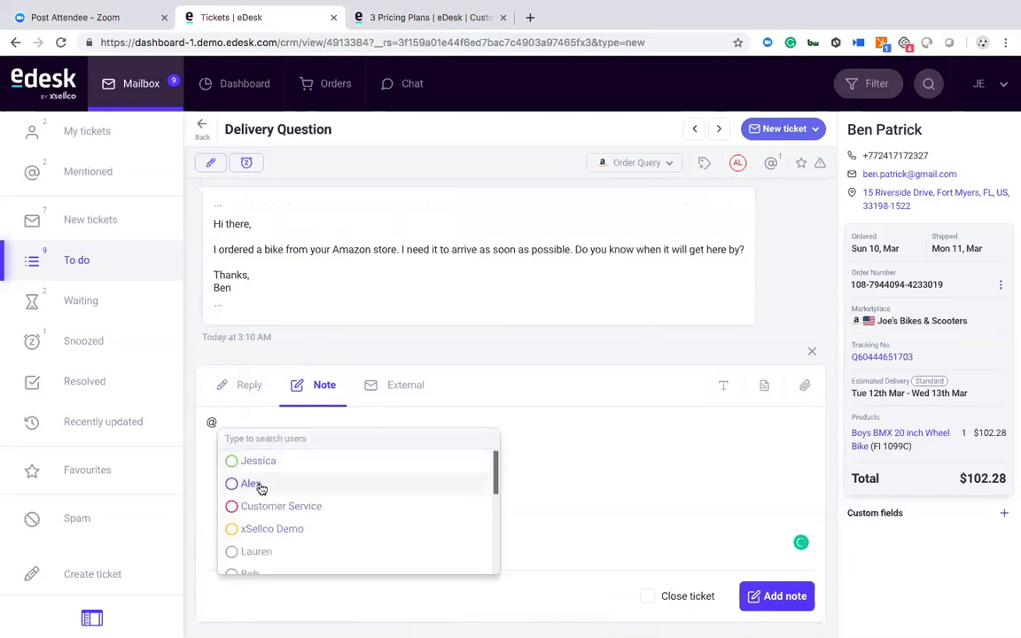
click(252, 484)
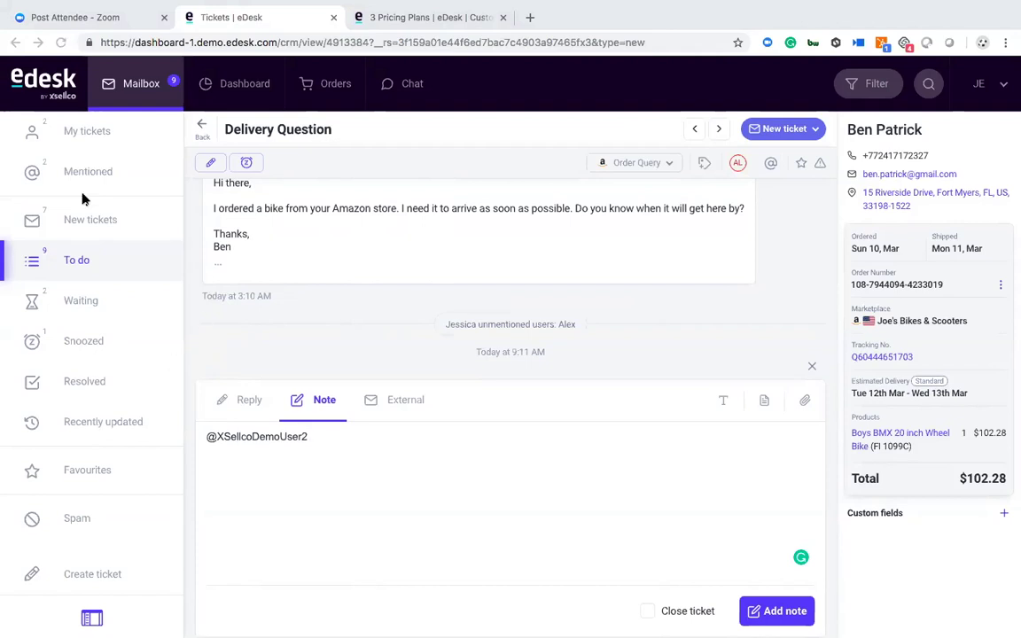
- Open the "Super service" ticket from the new tickets and review its order events and customer message
click(89, 222)
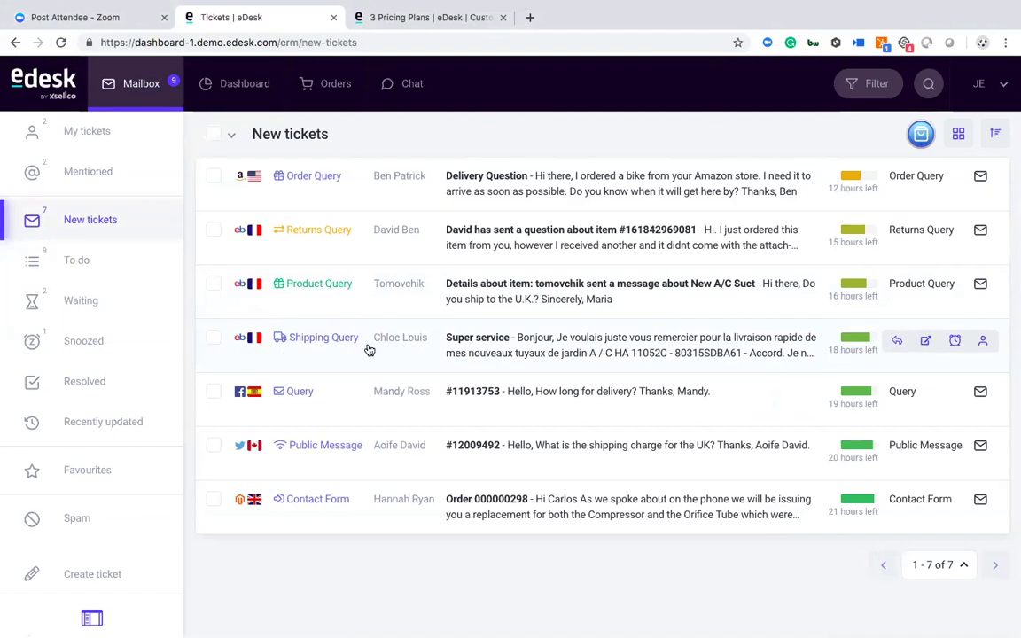
click(415, 361)
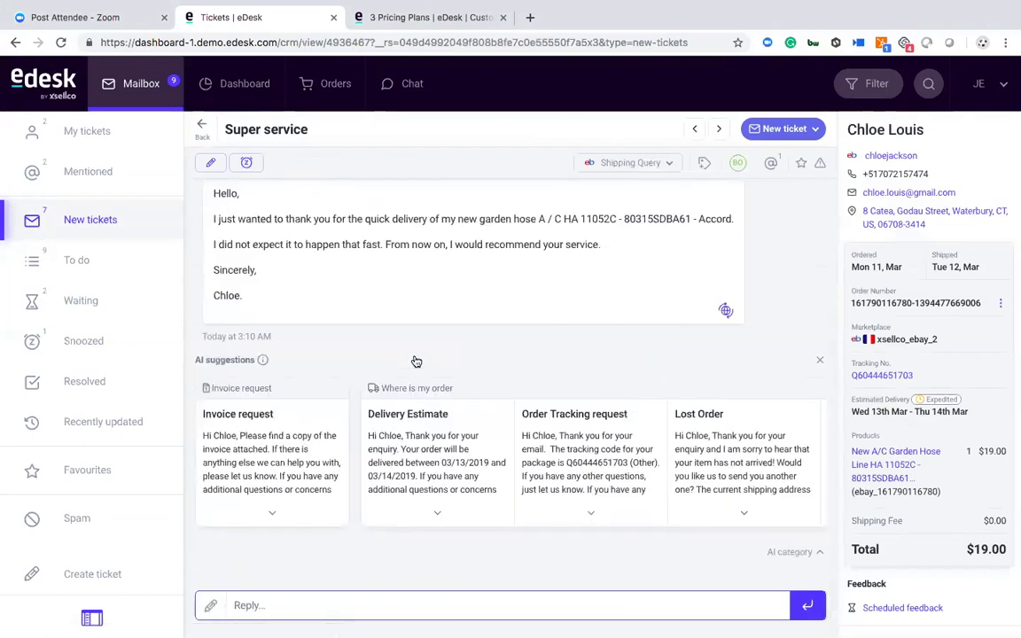
scroll(417, 362, up, 4)
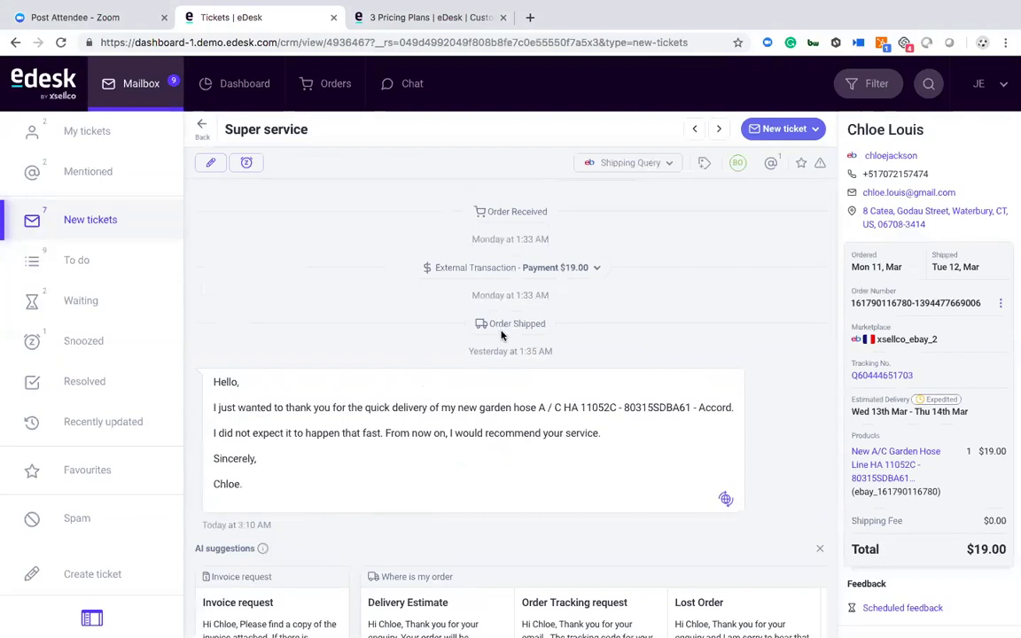
scroll(496, 340, down, 3)
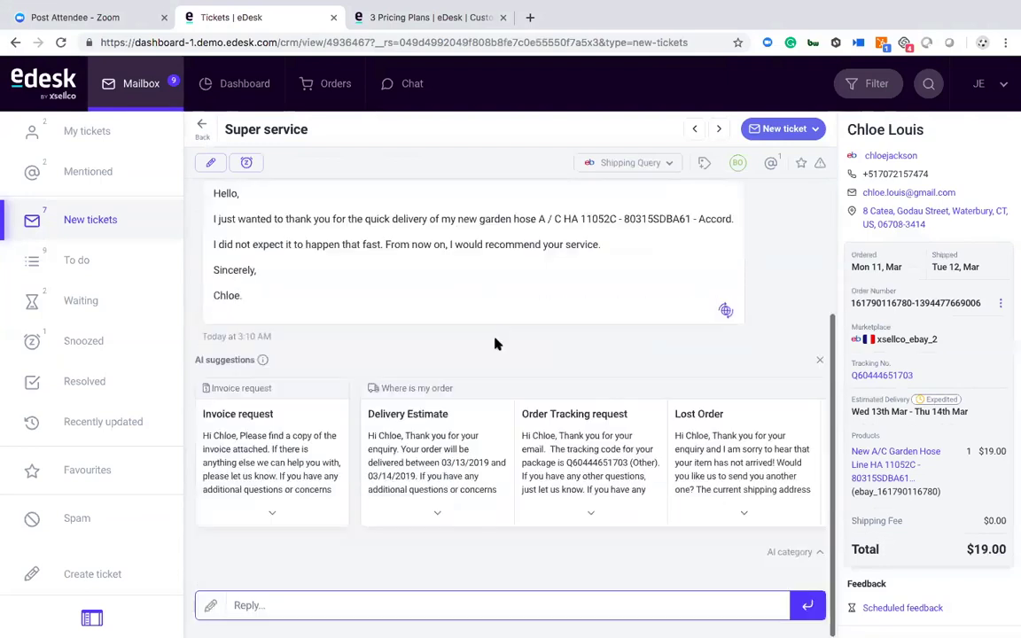
- Start a reply to the "Super service" ticket using the "Europe Shipping" template
click(369, 604)
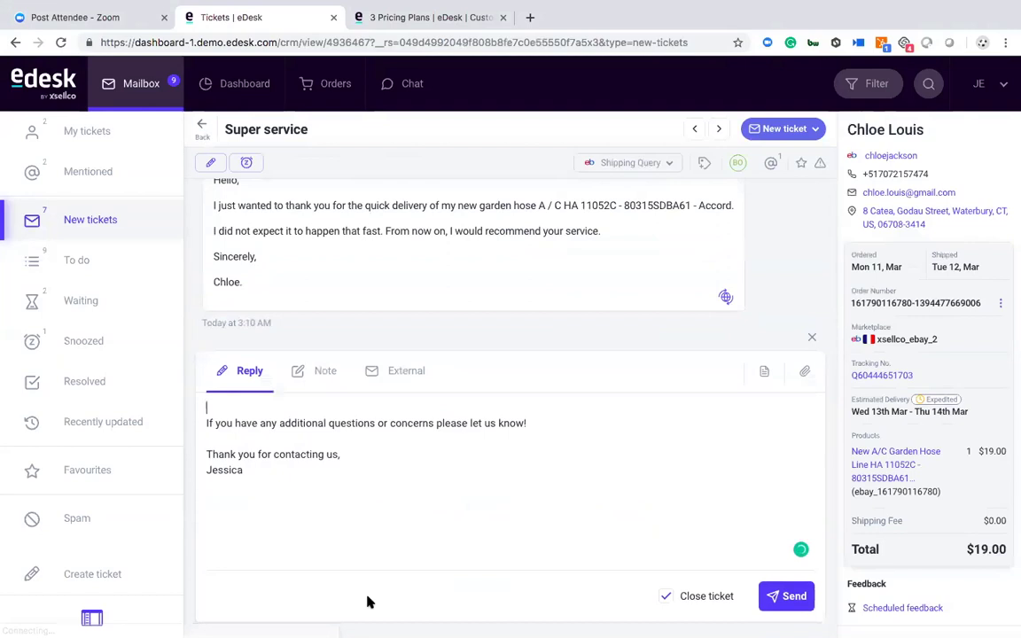
click(755, 370)
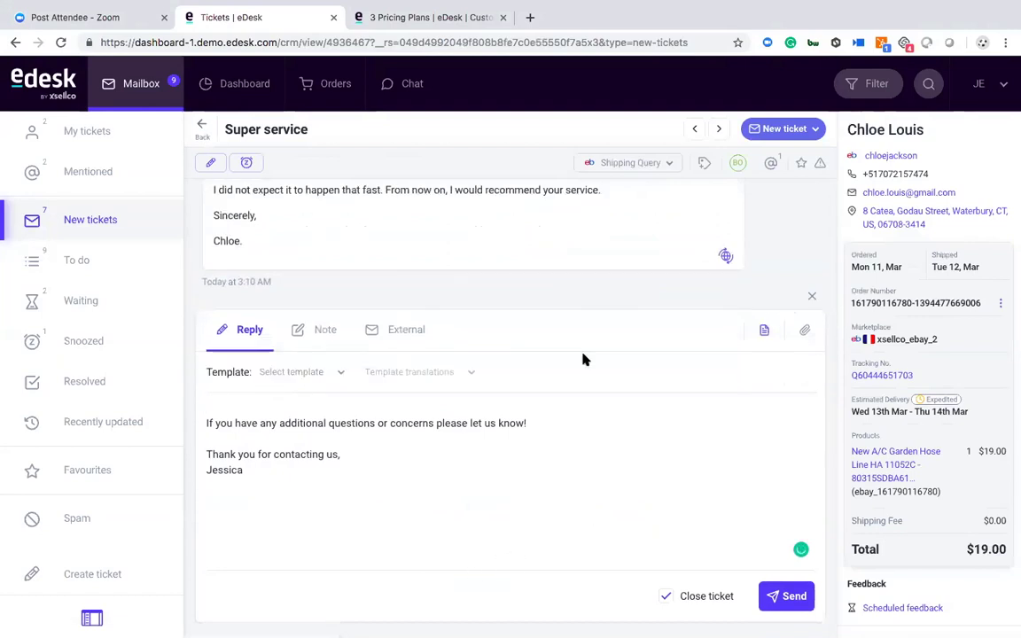
click(284, 374)
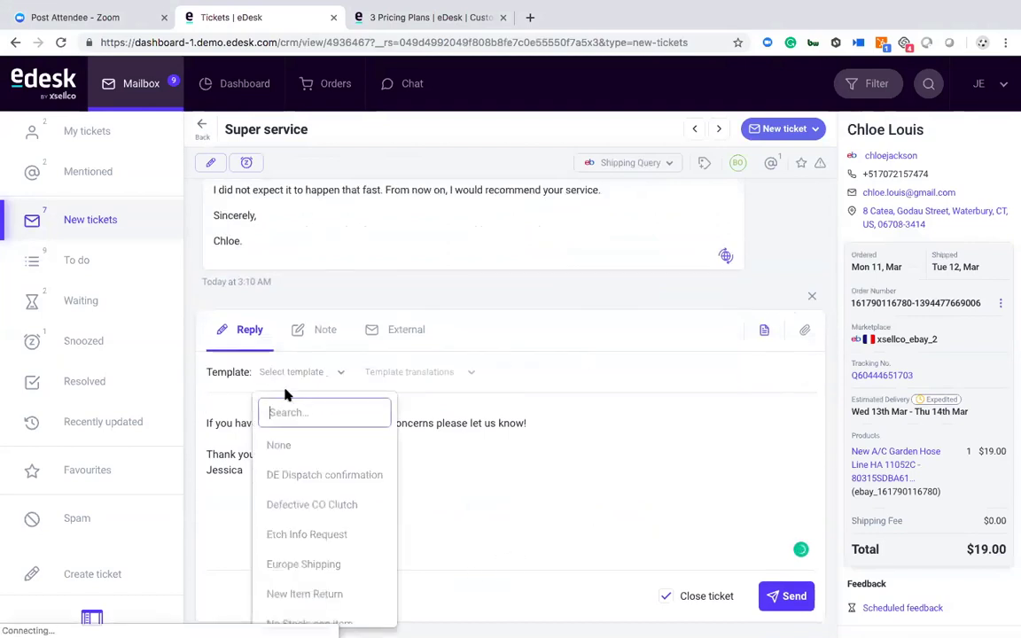
click(301, 560)
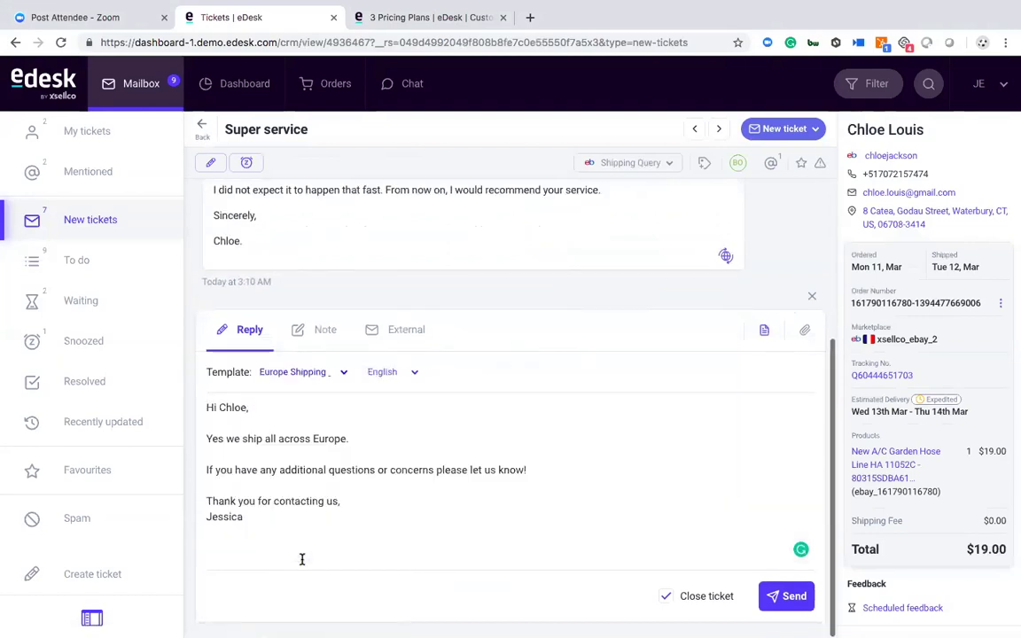
- Try to send the "Europe Shipping" reply, declining the automated French translation
click(777, 602)
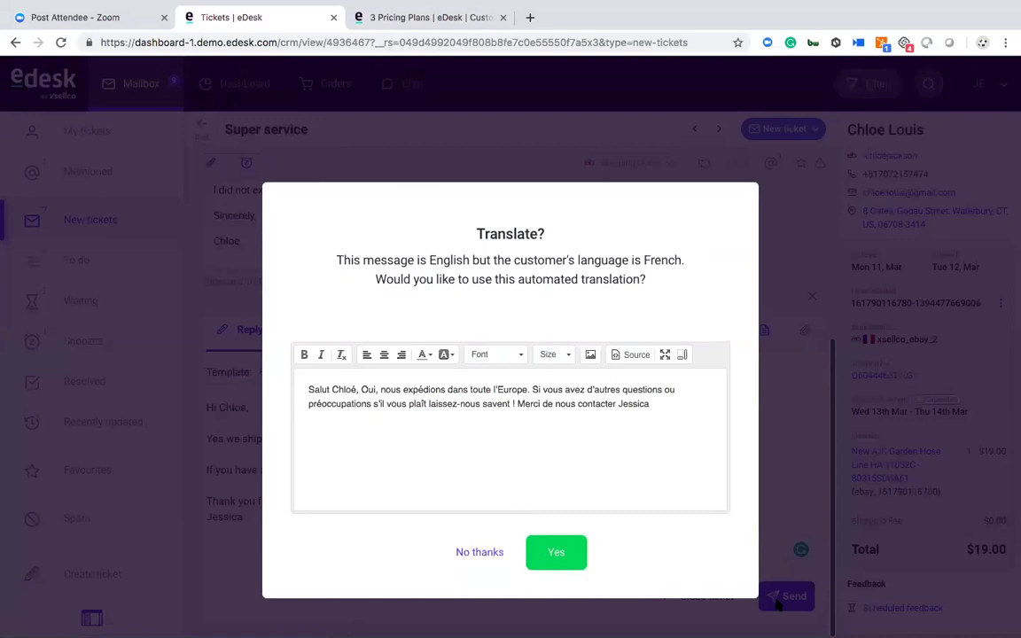
click(475, 558)
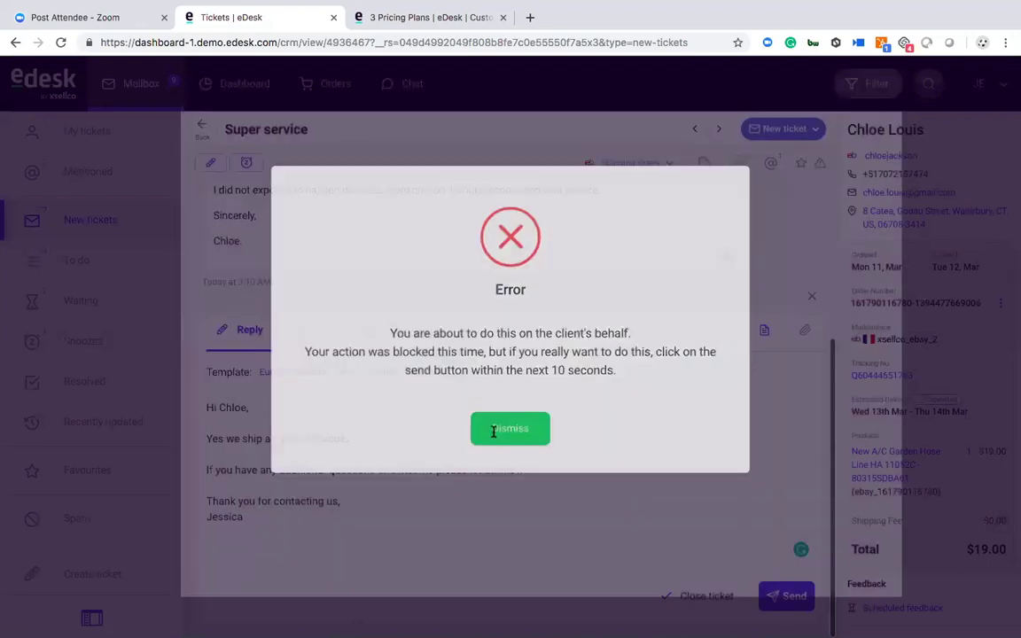
click(495, 432)
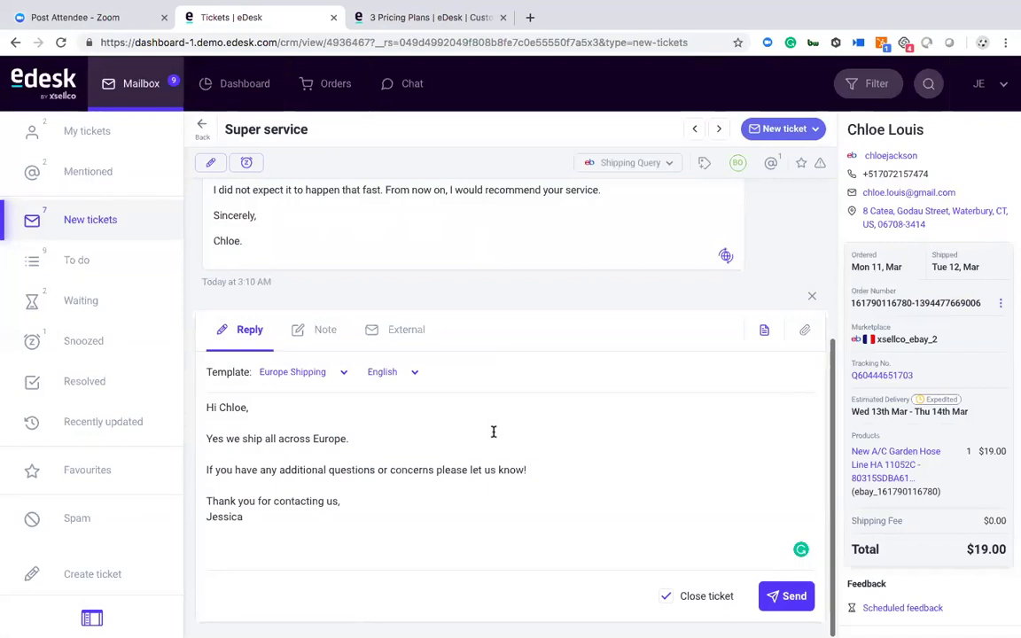
- Show the customer's message in the original French, and switch it back to English
click(725, 257)
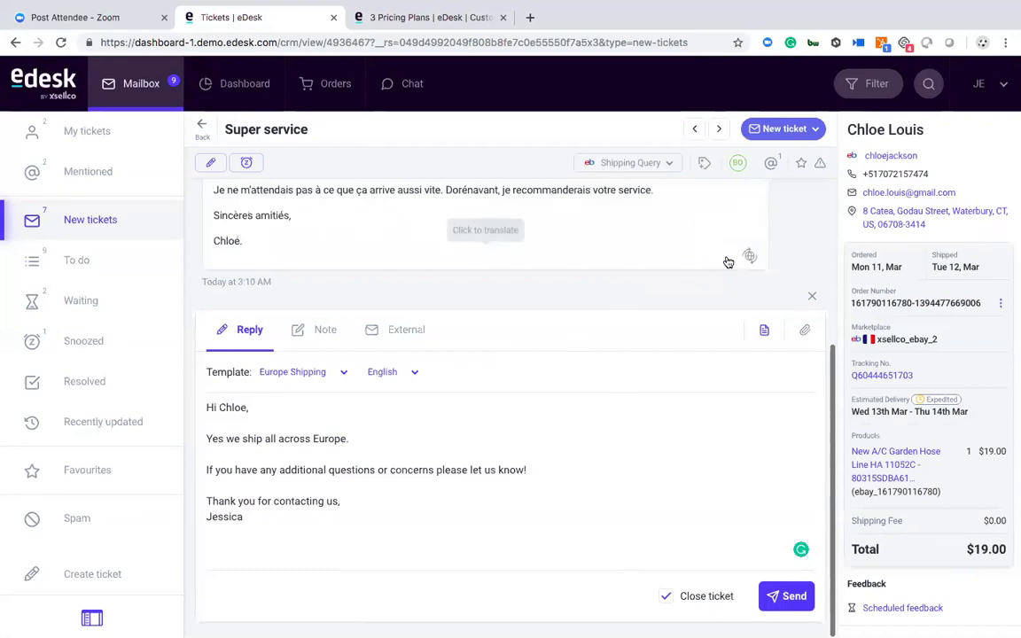
click(751, 256)
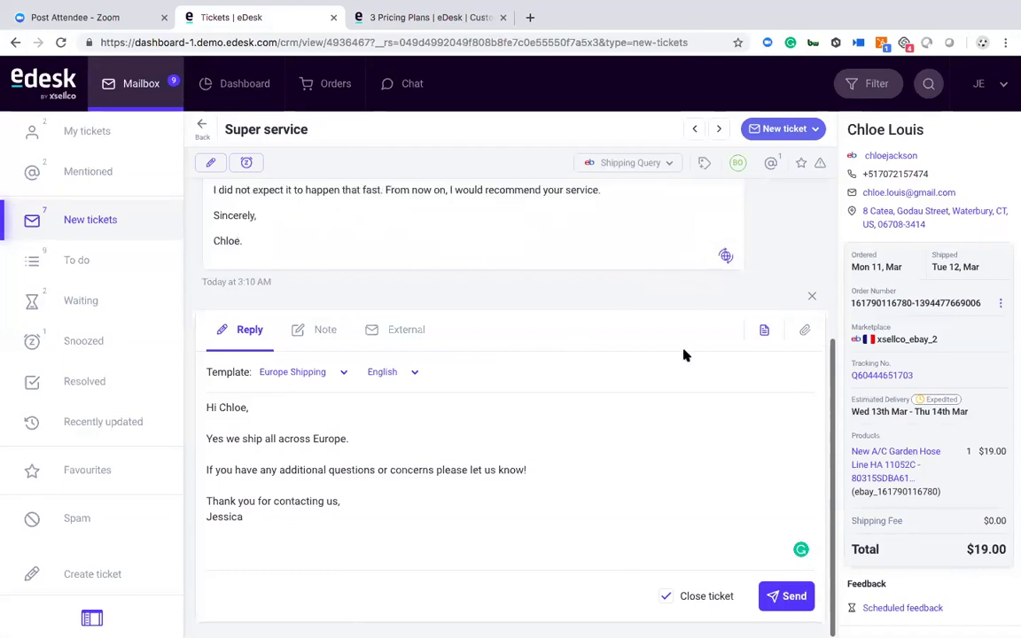
- Try once more to send the English reply without the automated translation
click(790, 608)
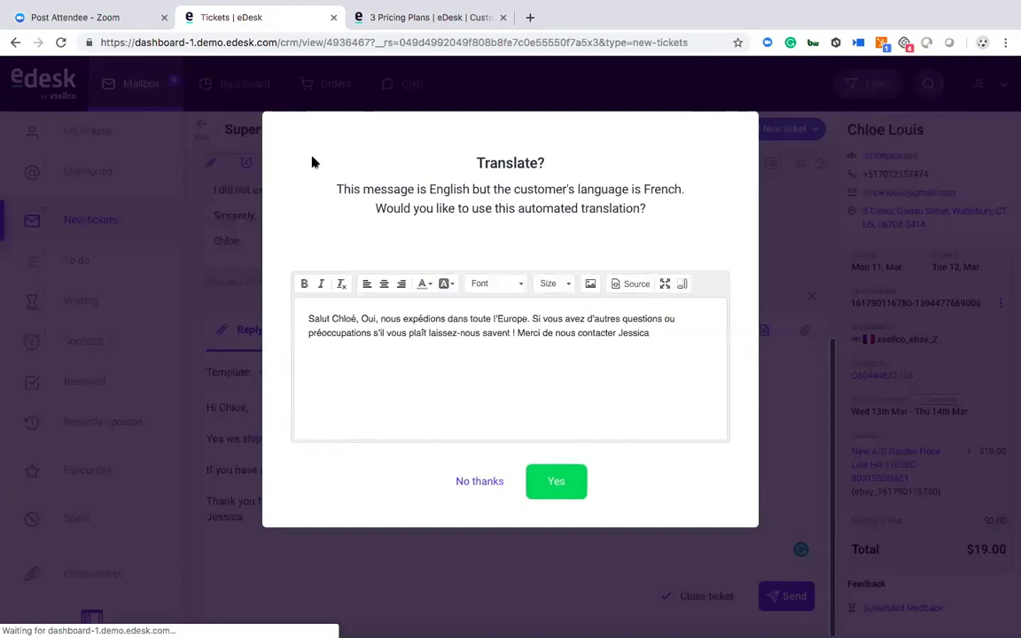
click(472, 484)
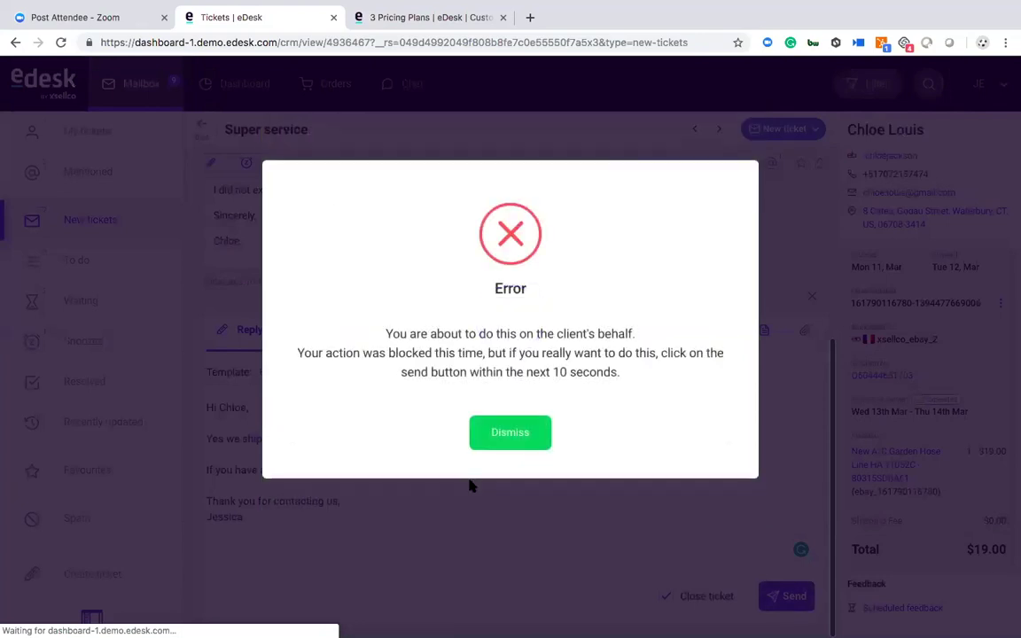
click(522, 433)
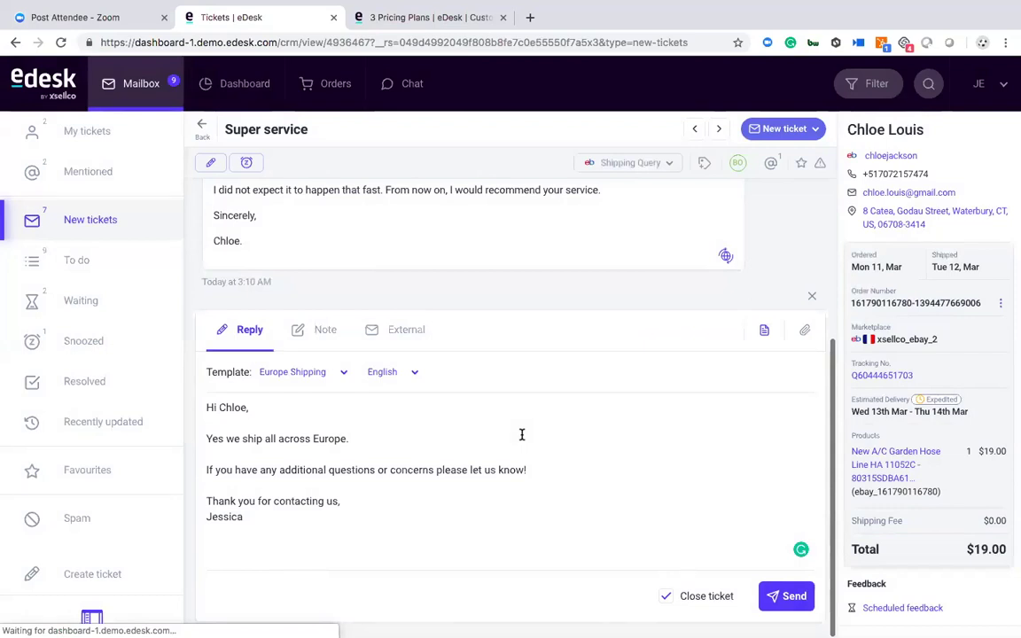
- Show the available actions for the order linked to the "Super service" ticket
scroll(897, 550, down, 1)
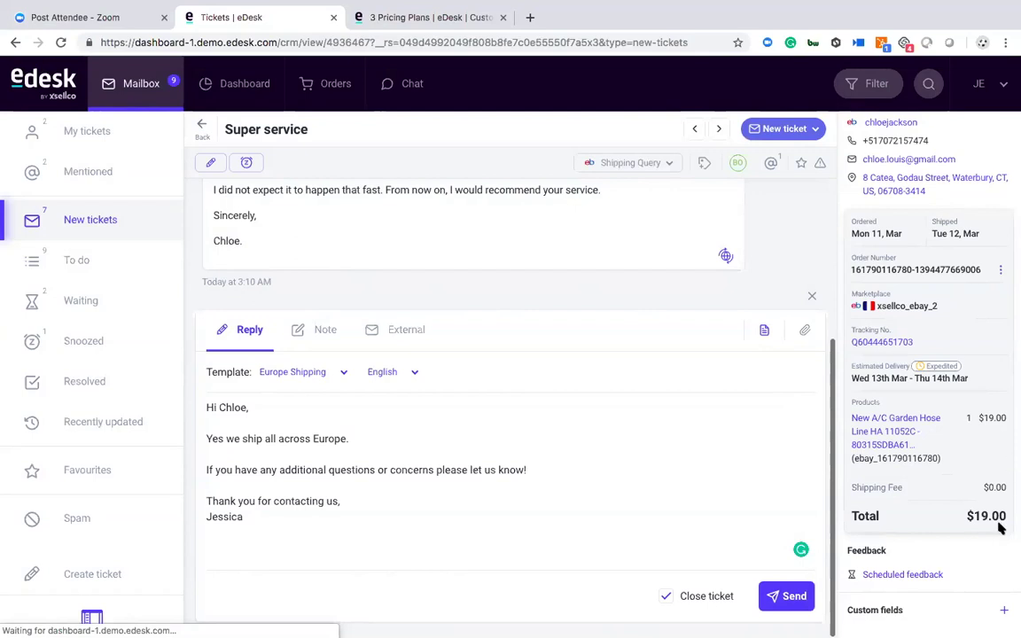
click(1000, 273)
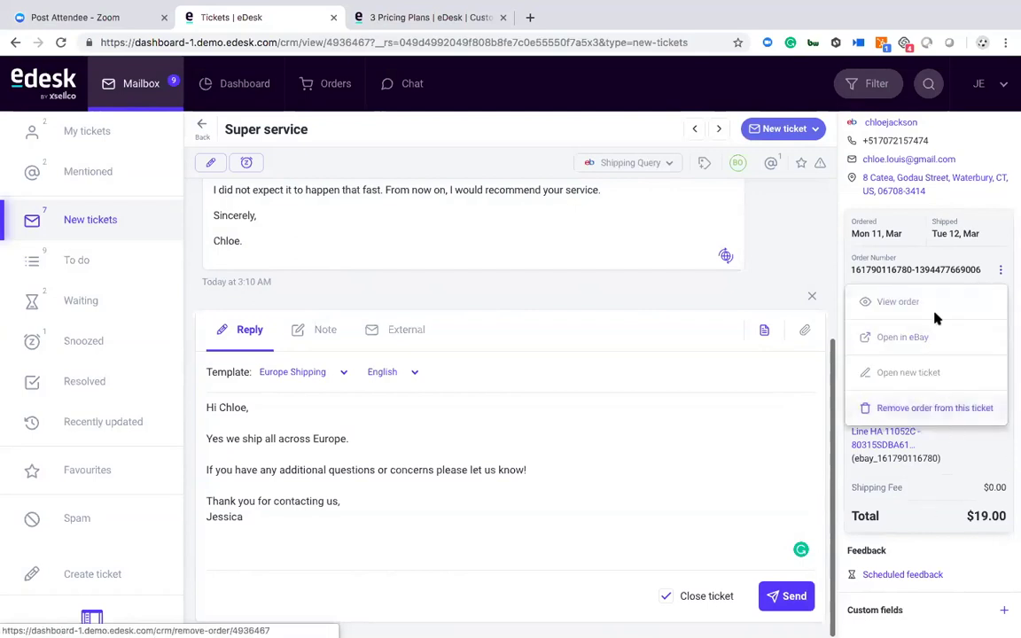
click(955, 386)
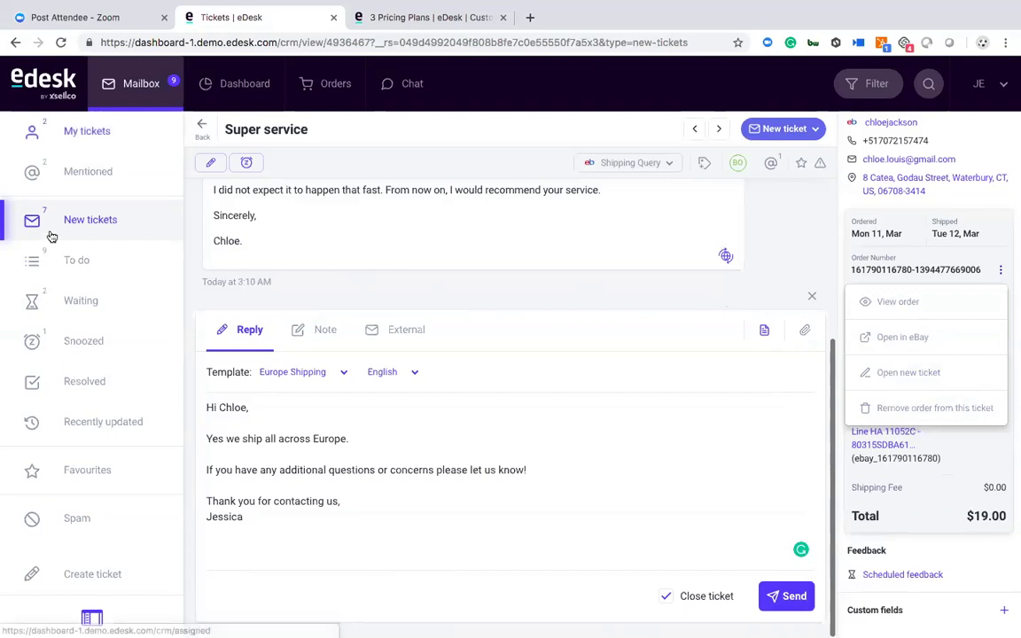
- Leave the ticket for the New tickets list and switch to the To do list
click(86, 235)
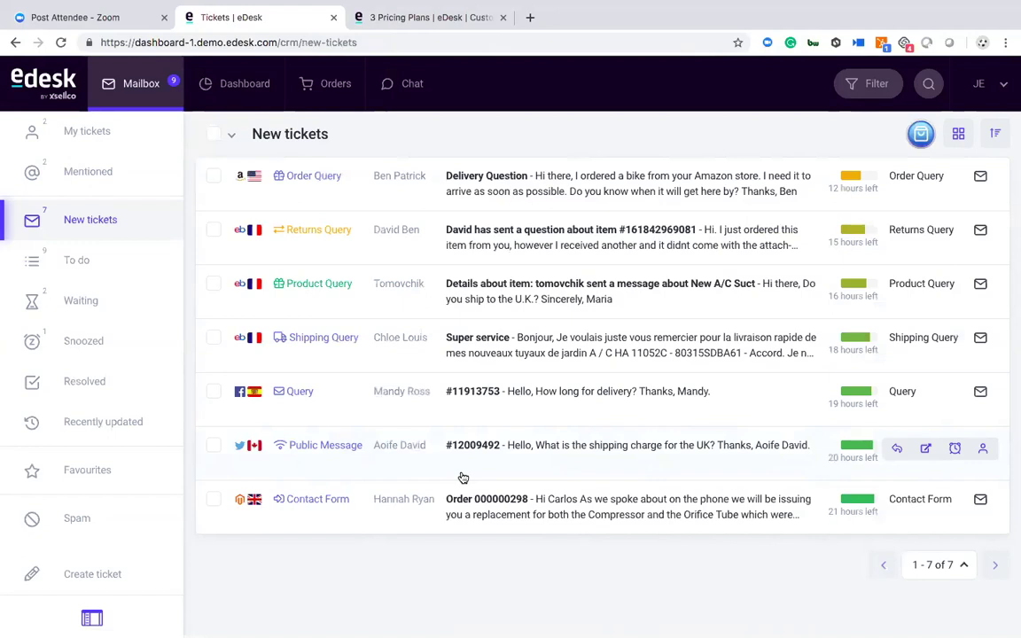
click(79, 259)
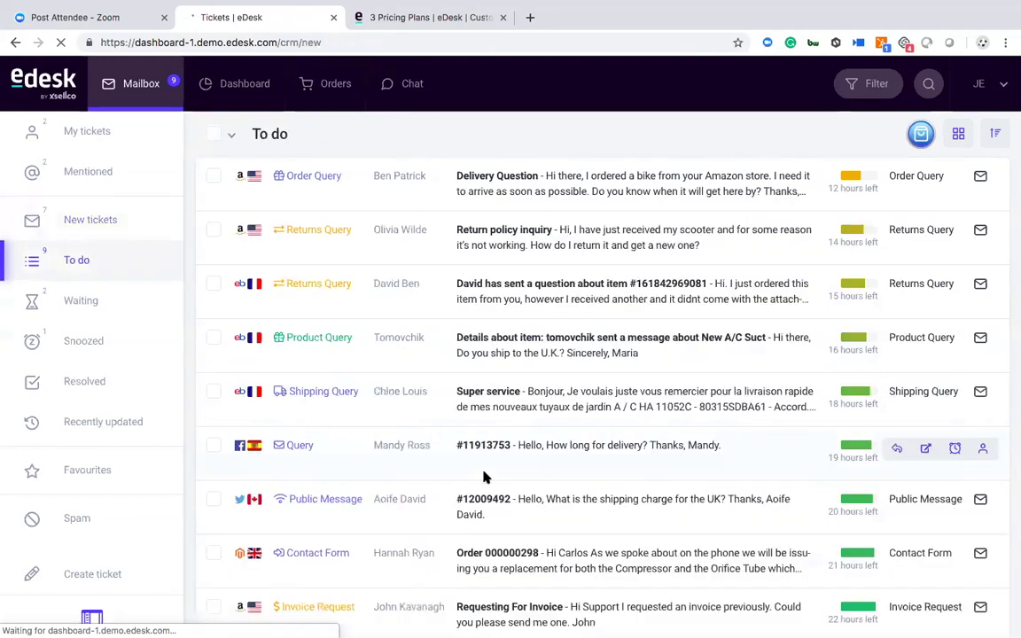
- Open the "Requesting For Invoice" ticket from the To do list and start a reply with the order's invoice attached
scroll(423, 512, down, 1)
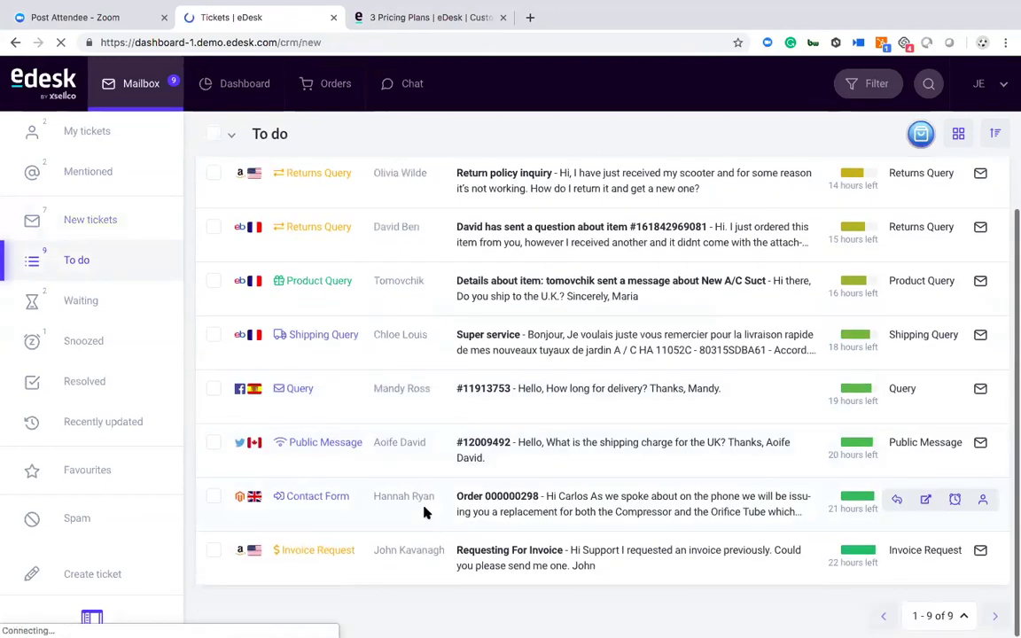
scroll(413, 543, up, 1)
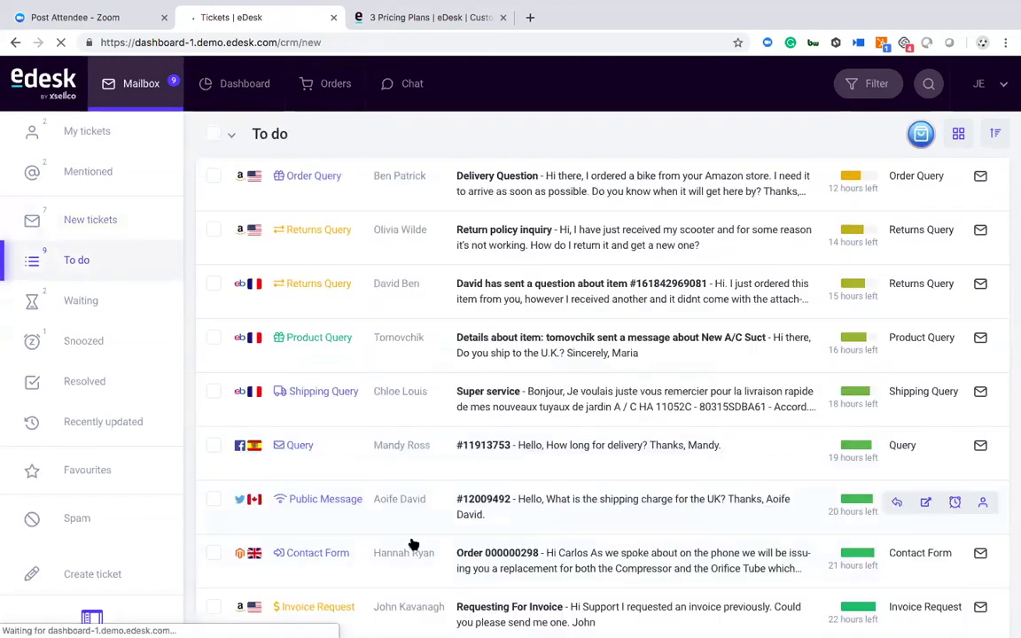
click(389, 622)
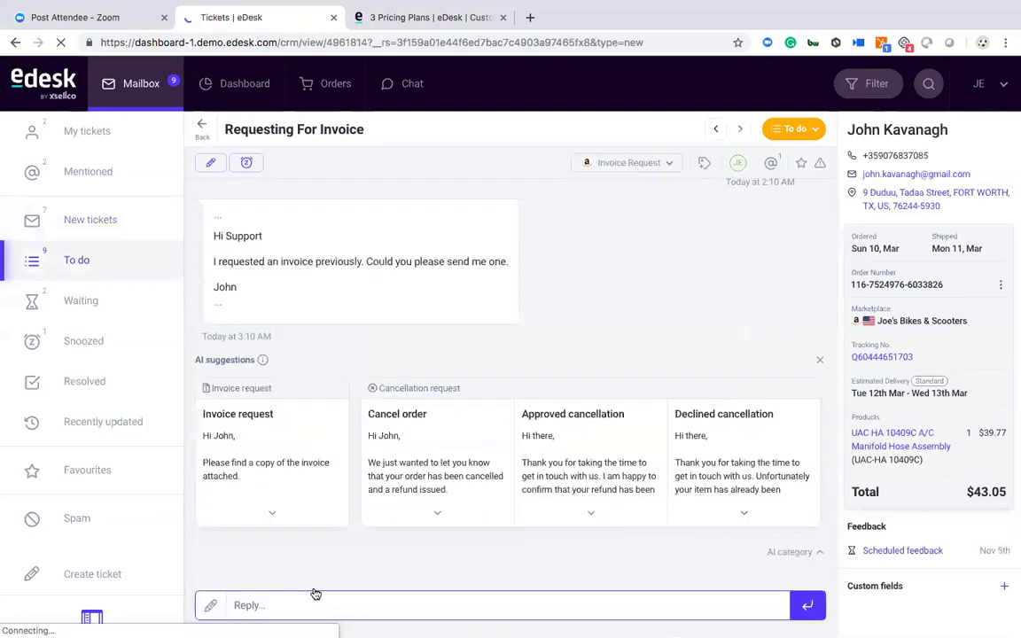
click(320, 612)
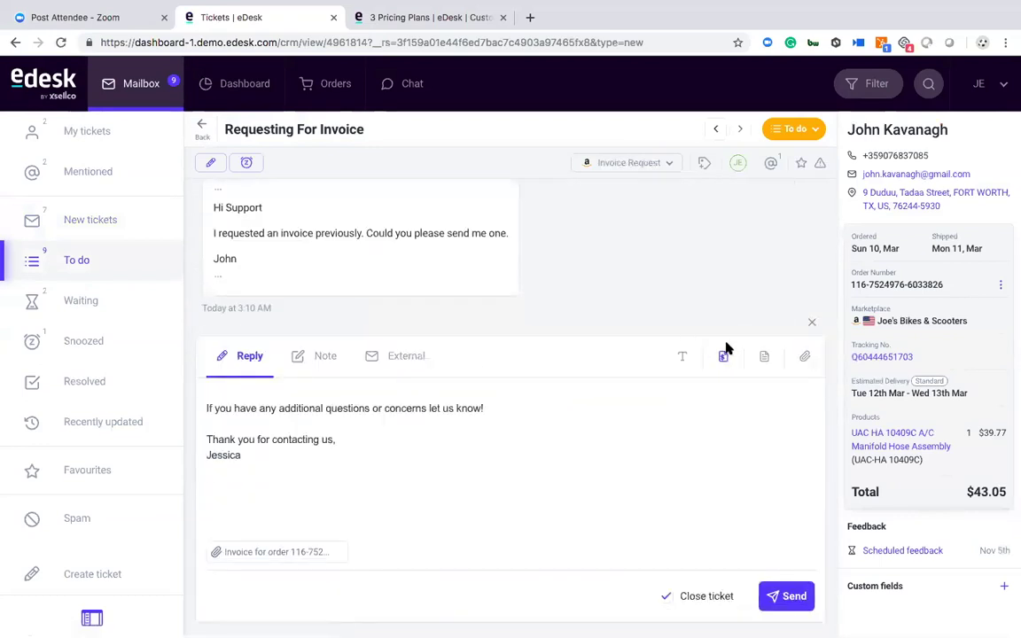
click(724, 358)
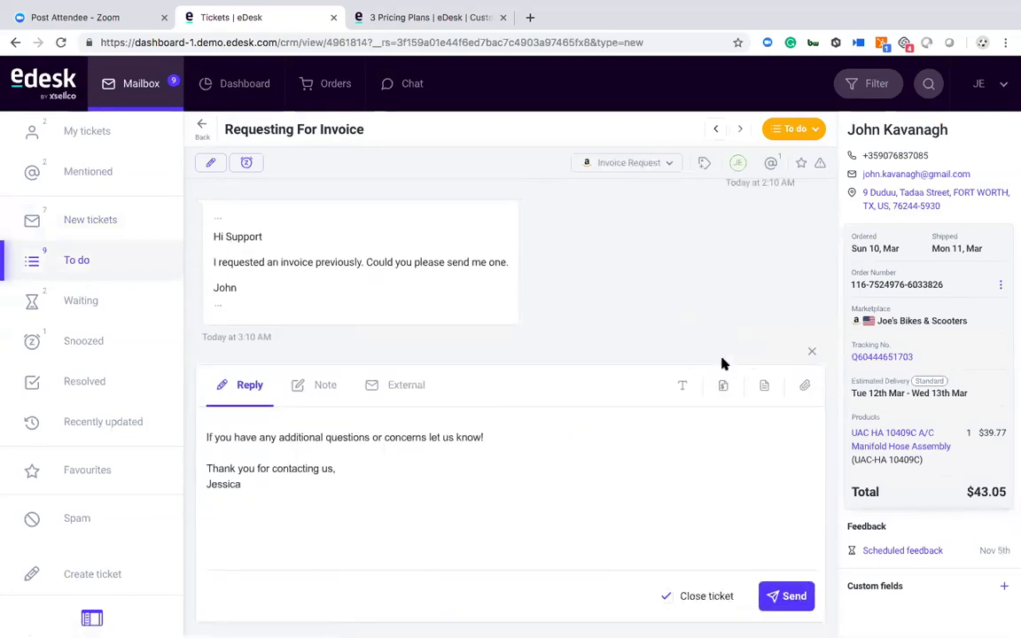
click(724, 385)
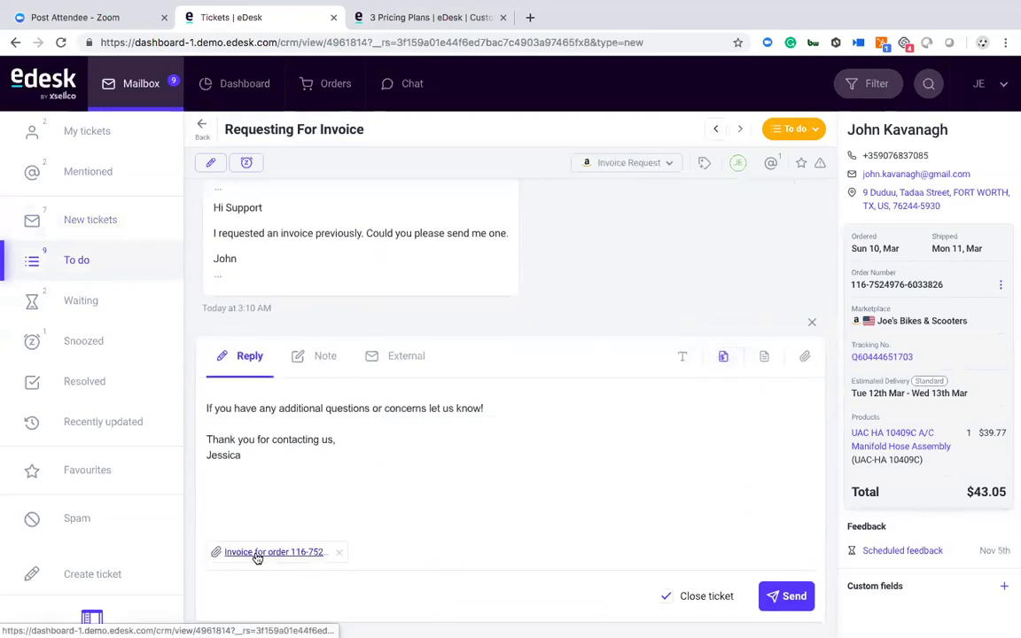
- Preview the attached order invoice, and return to the mailbox ticket list
click(257, 553)
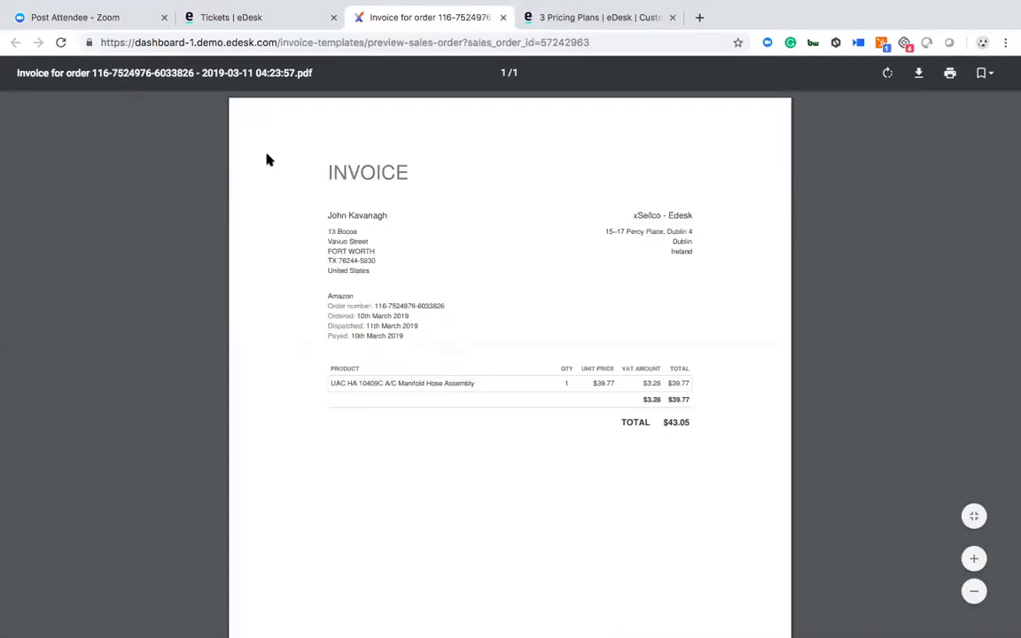
click(235, 17)
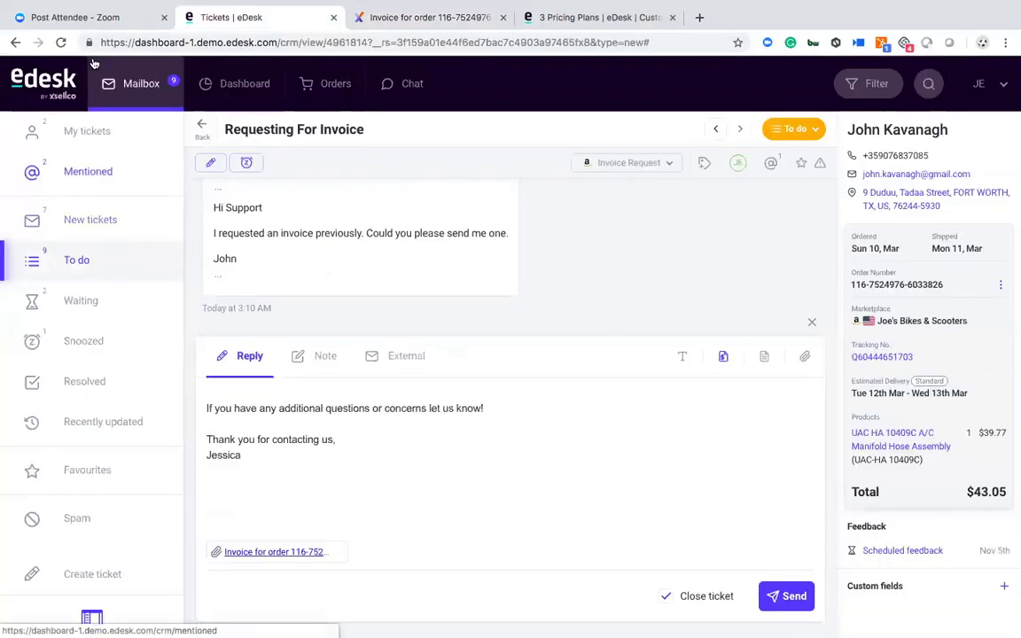
click(128, 89)
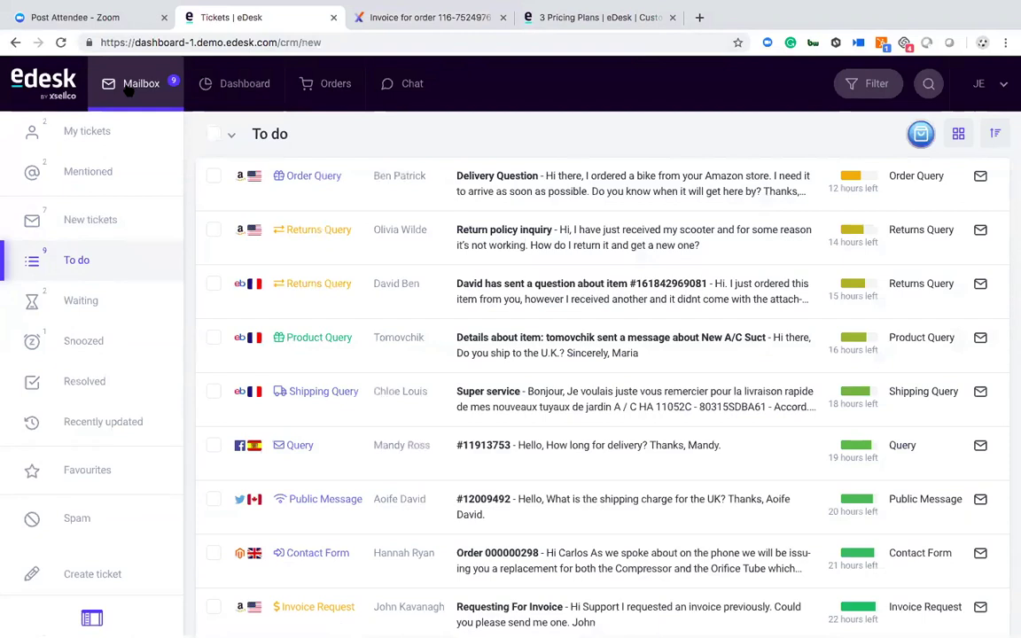
- Open the "Amazon Messages" rule from the message rules in the account settings
click(985, 85)
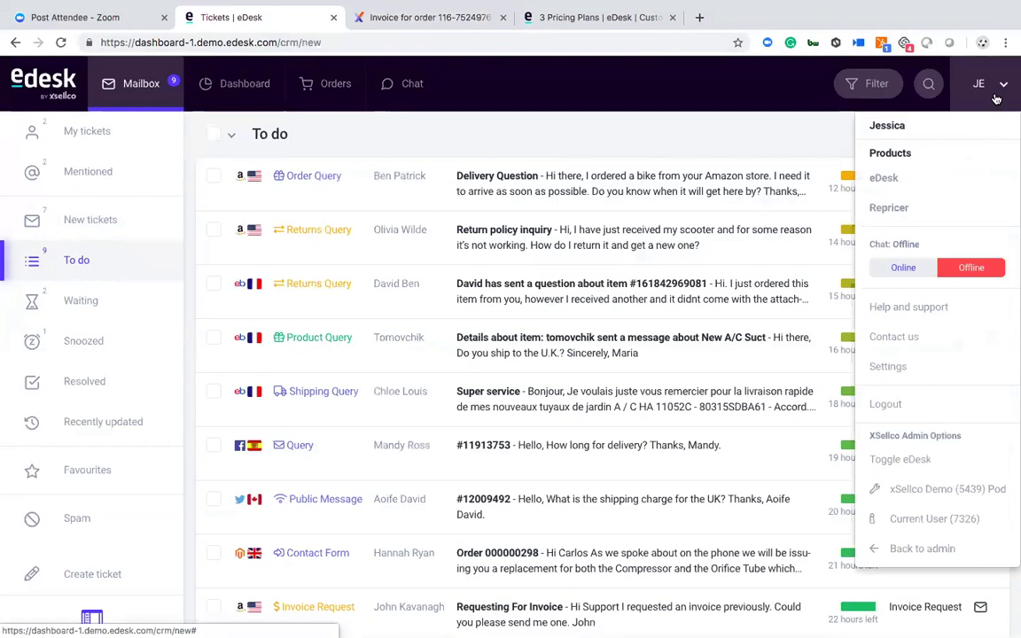
click(898, 371)
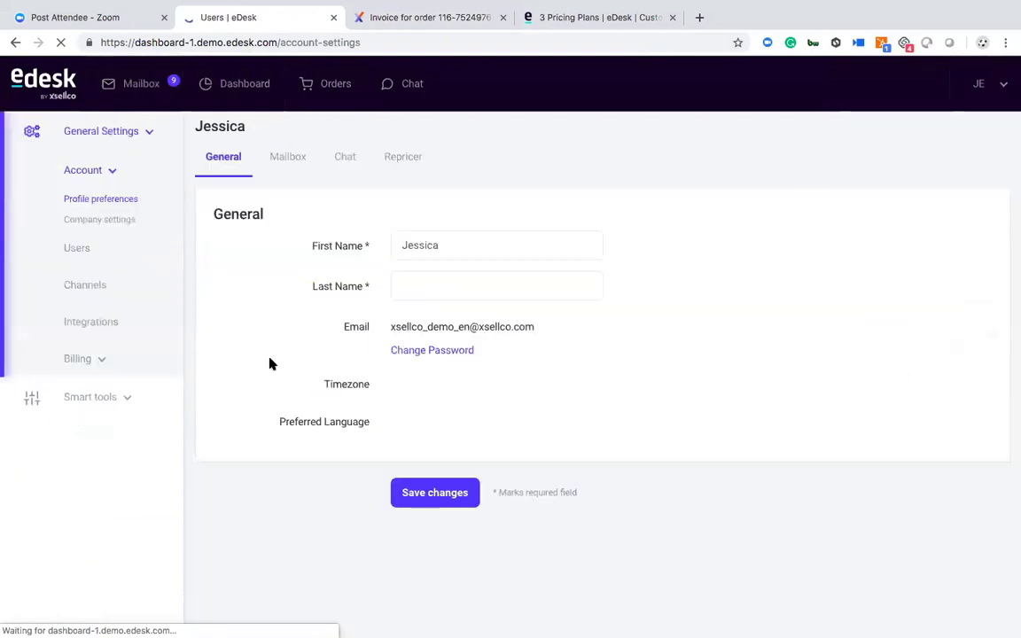
click(107, 402)
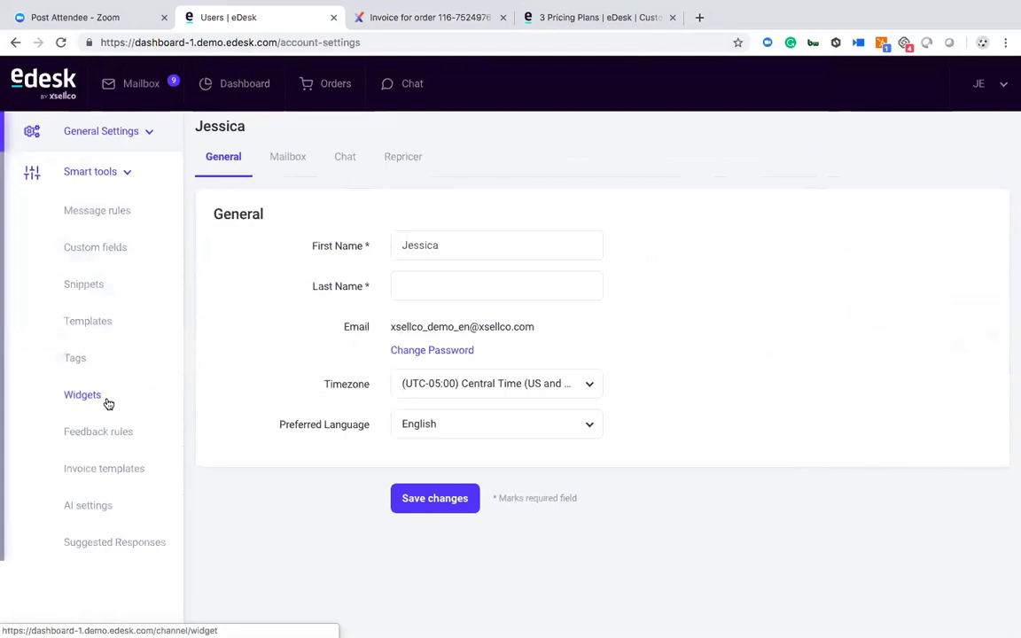
click(91, 220)
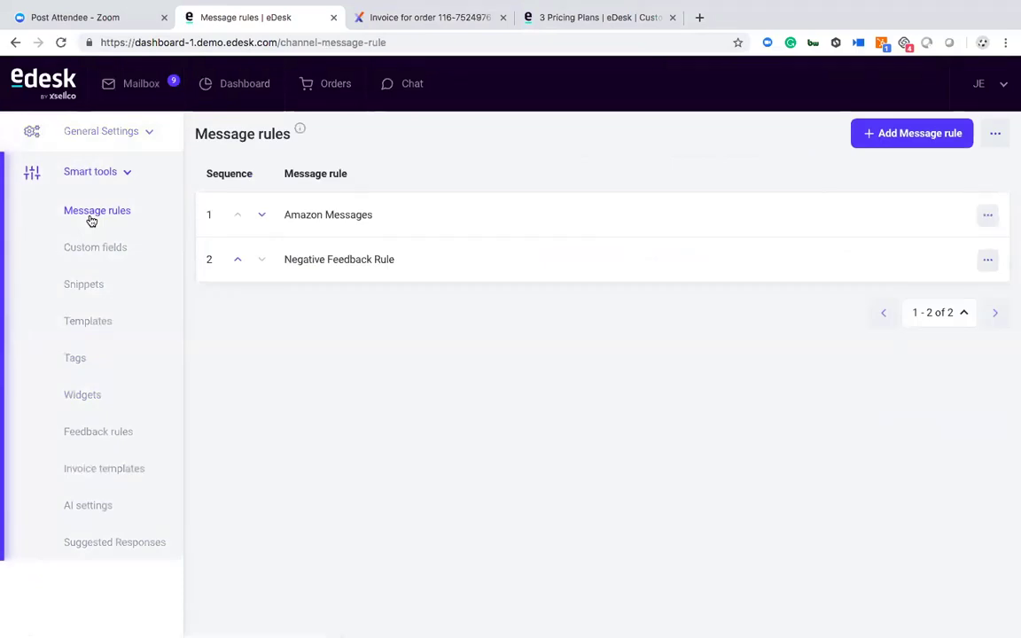
click(523, 220)
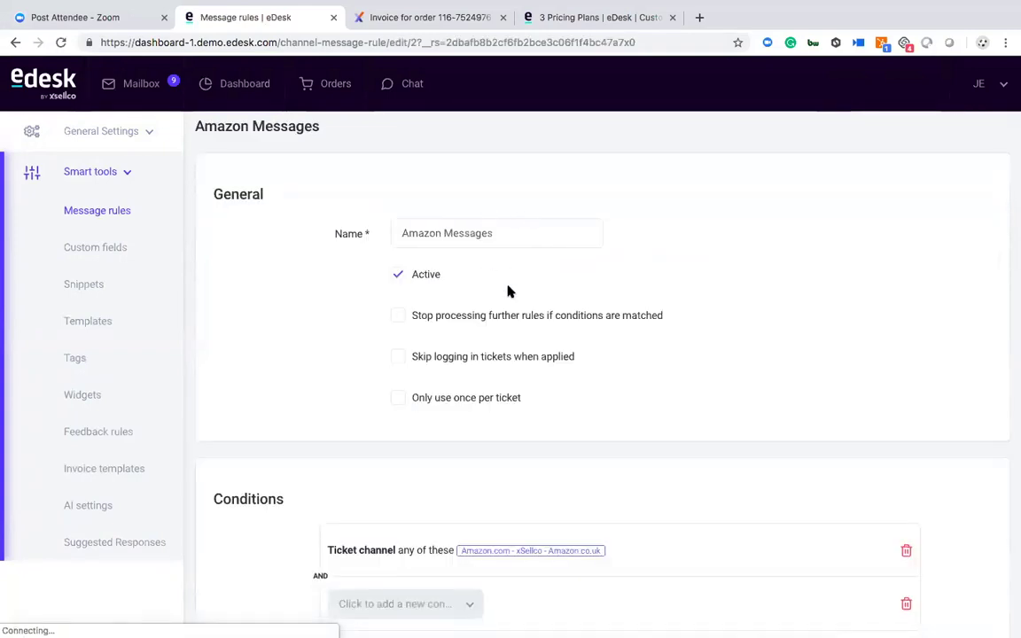
- Review the conditions and actions of the "Amazon Messages" rule, including the condition types that can be added
scroll(595, 490, down, 5)
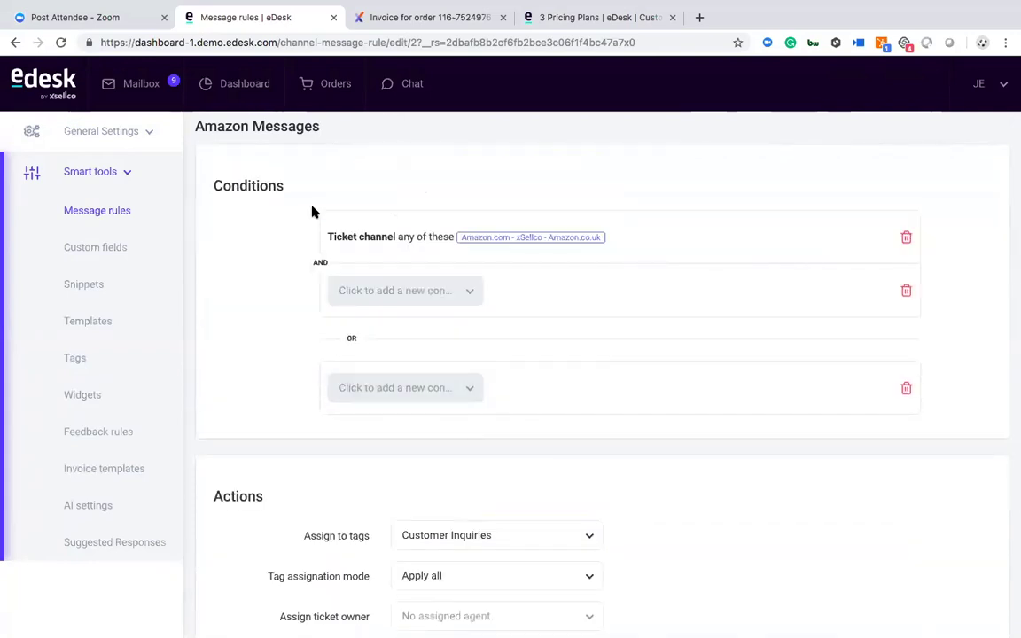
scroll(273, 426, down, 4)
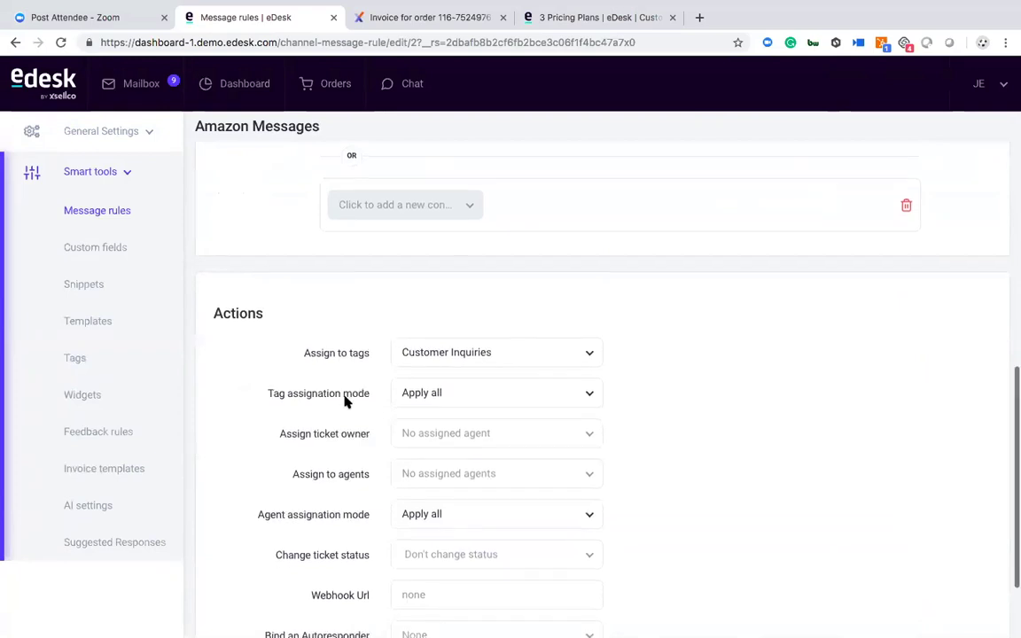
scroll(347, 401, up, 3)
click(354, 266)
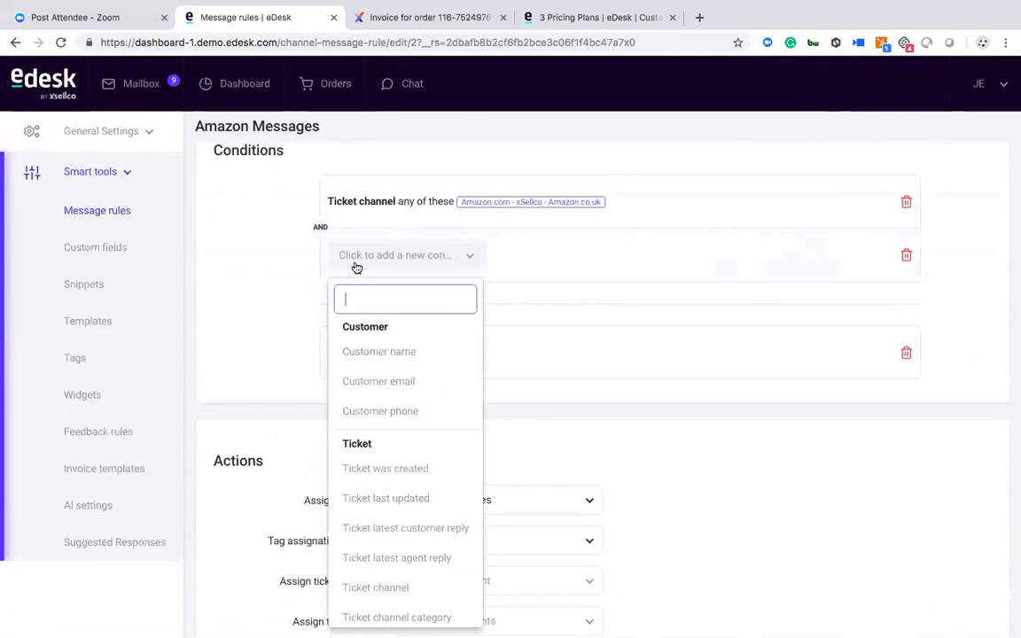
click(260, 348)
scroll(346, 462, down, 3)
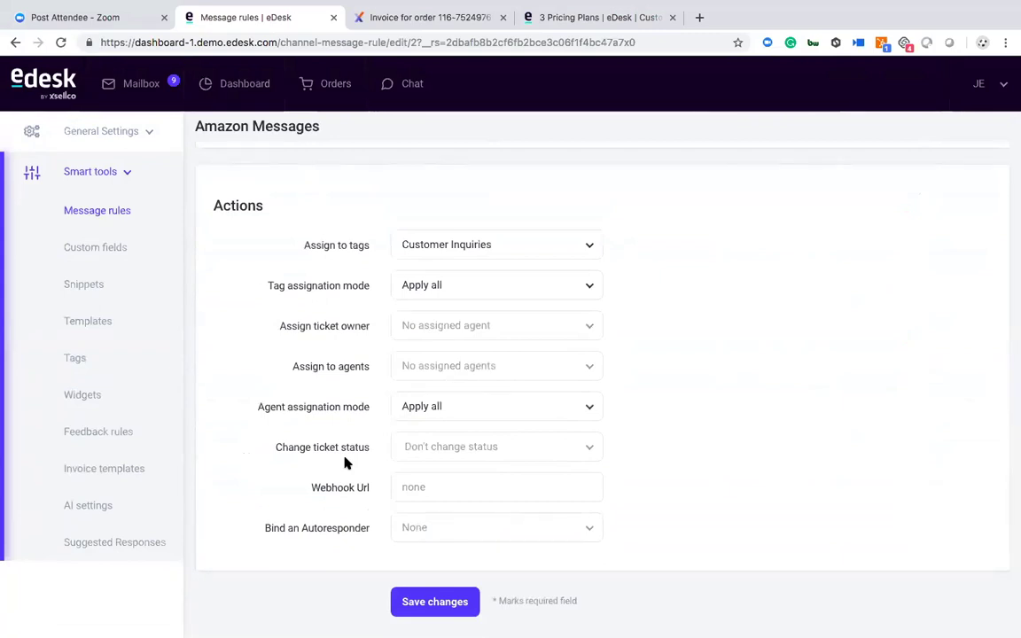
- Show the snippets and open the personal "firstname" snippet to view its replacement text
click(76, 285)
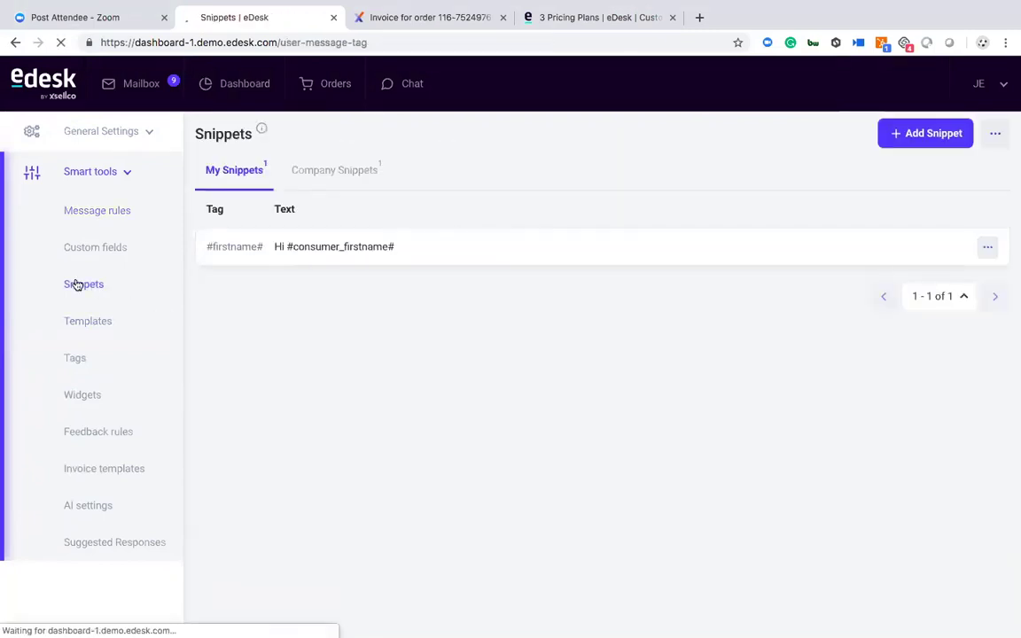
click(325, 254)
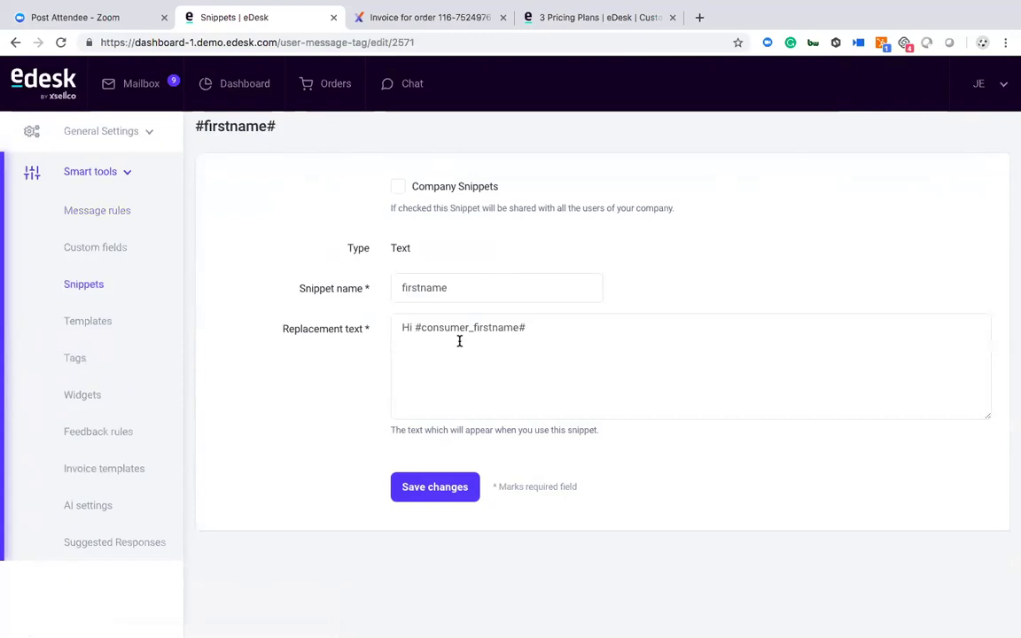
- Open the "Where is my order?" message template and review its message text, available snippets and attachment options
click(98, 324)
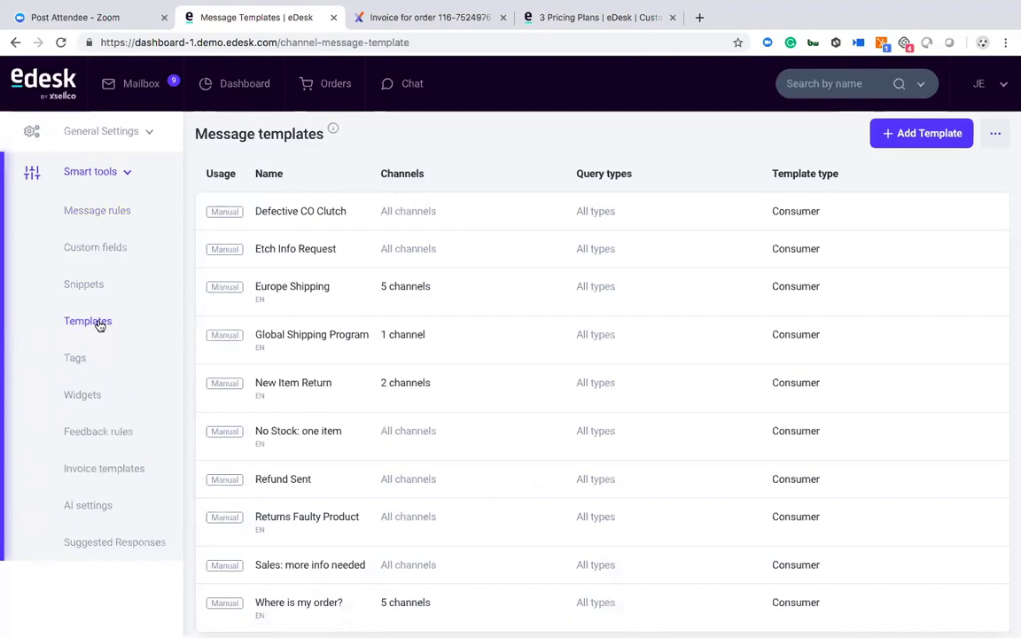
scroll(296, 520, down, 1)
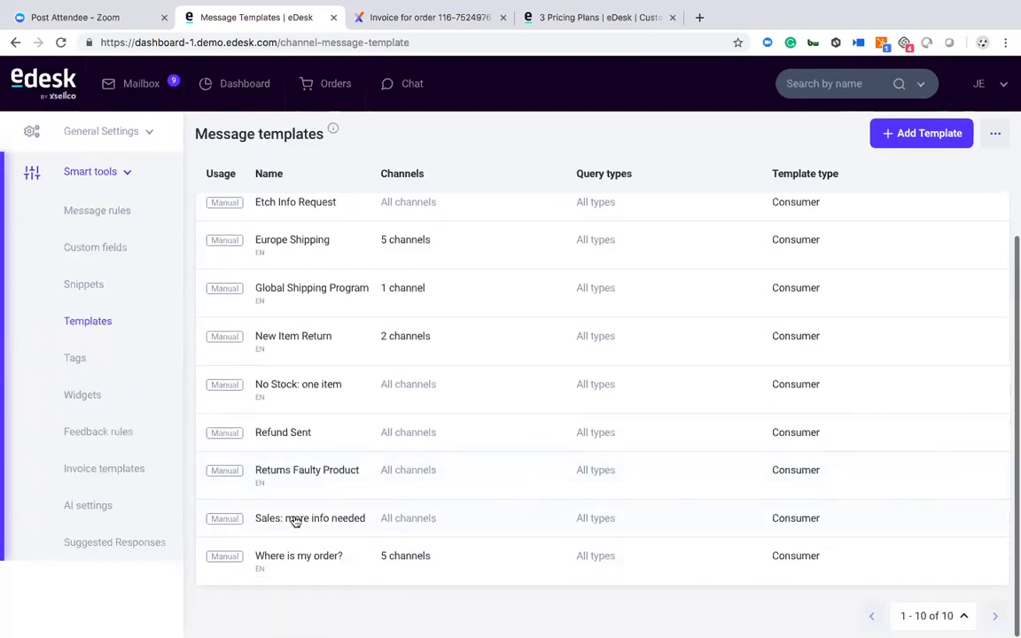
click(298, 553)
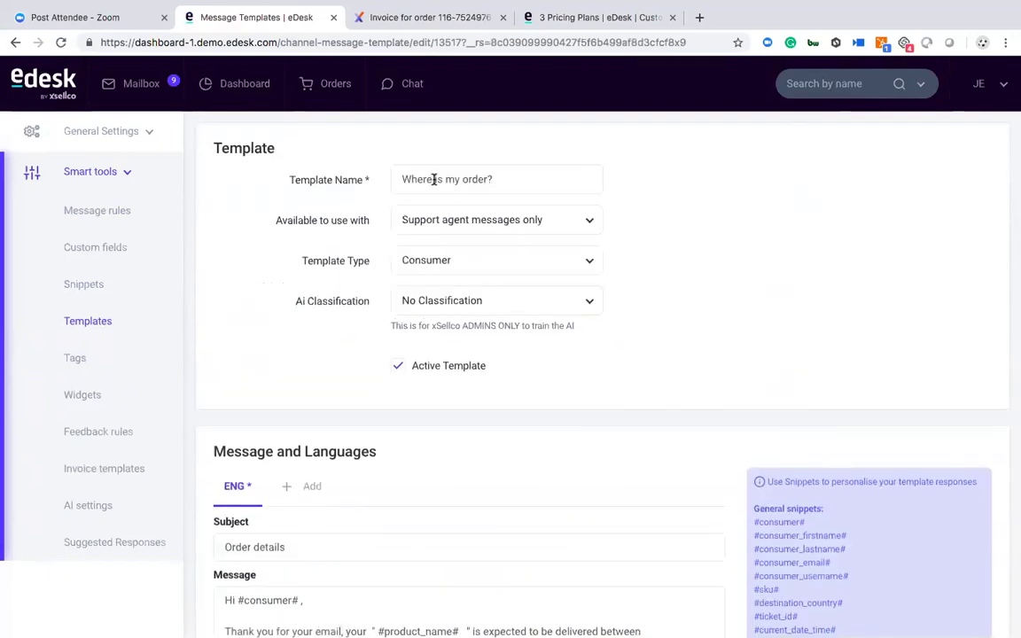
scroll(428, 395, down, 3)
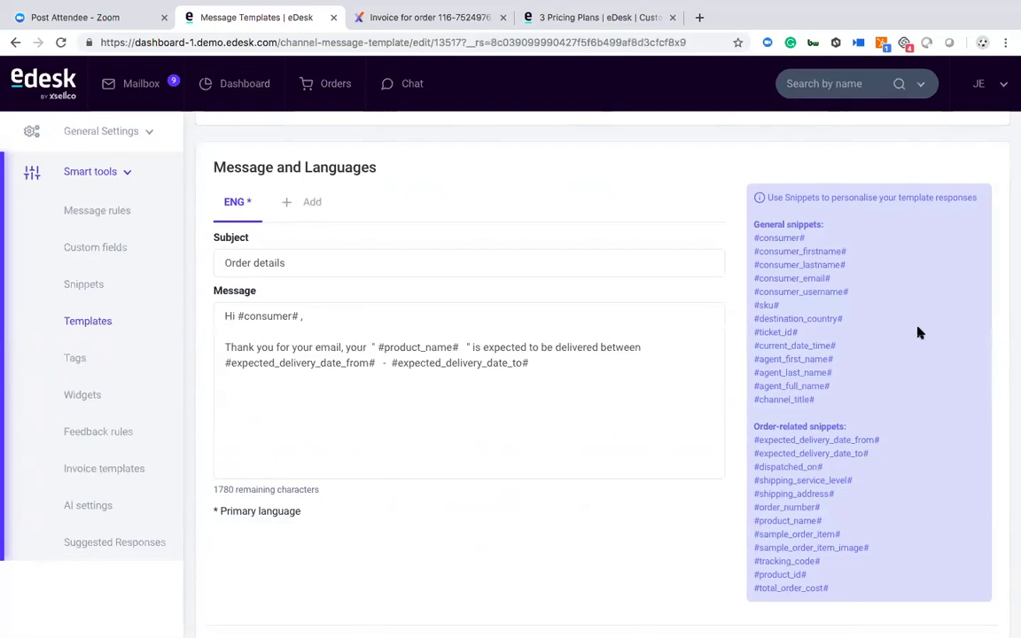
scroll(458, 481, down, 6)
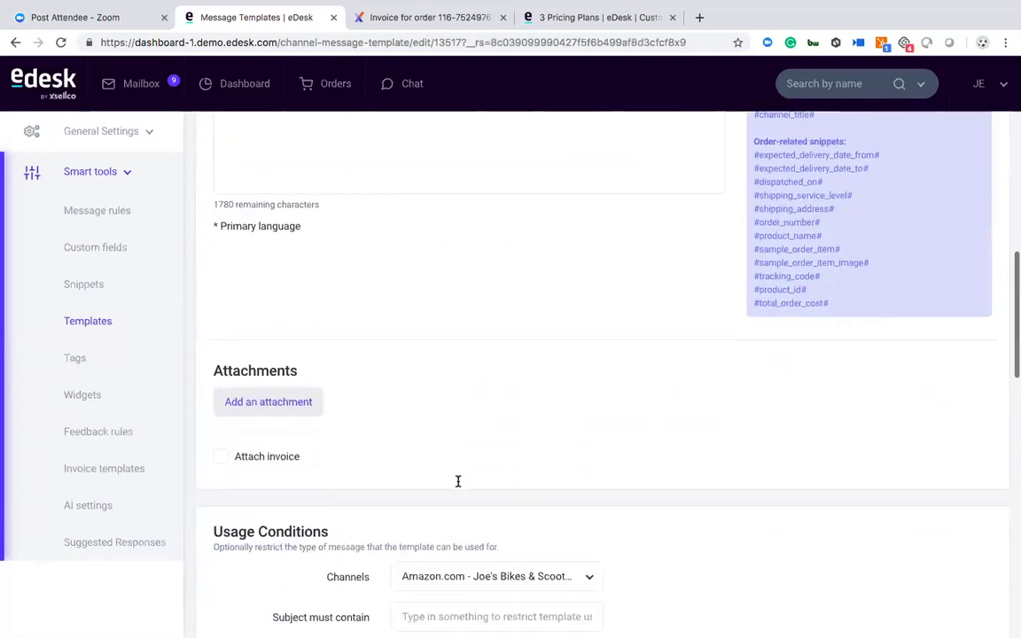
- Make the "Where is my order?" template available to use with auto-replies only
scroll(376, 467, up, 4)
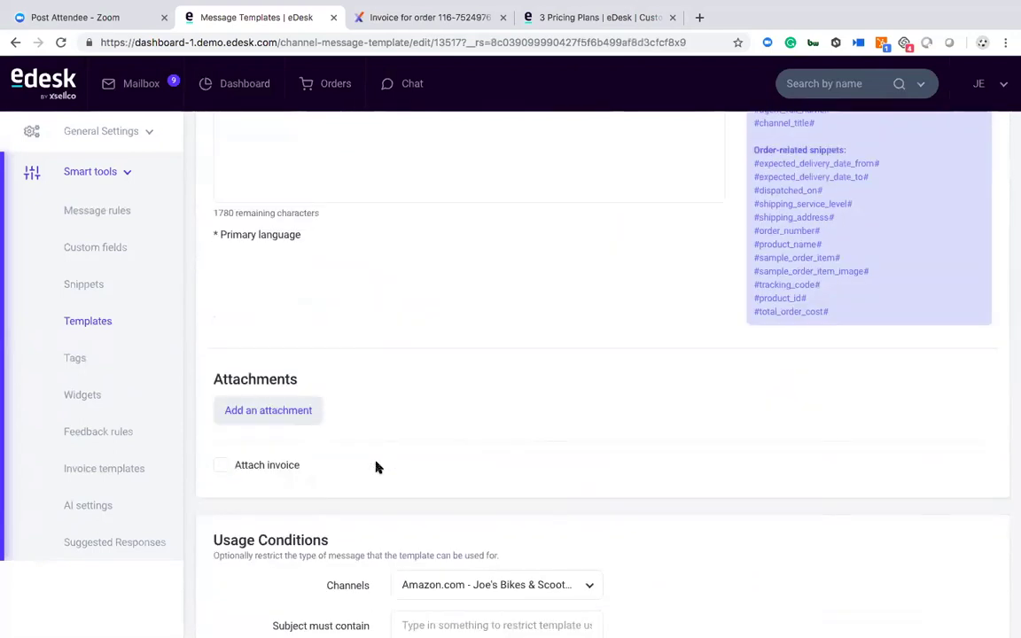
scroll(375, 467, up, 6)
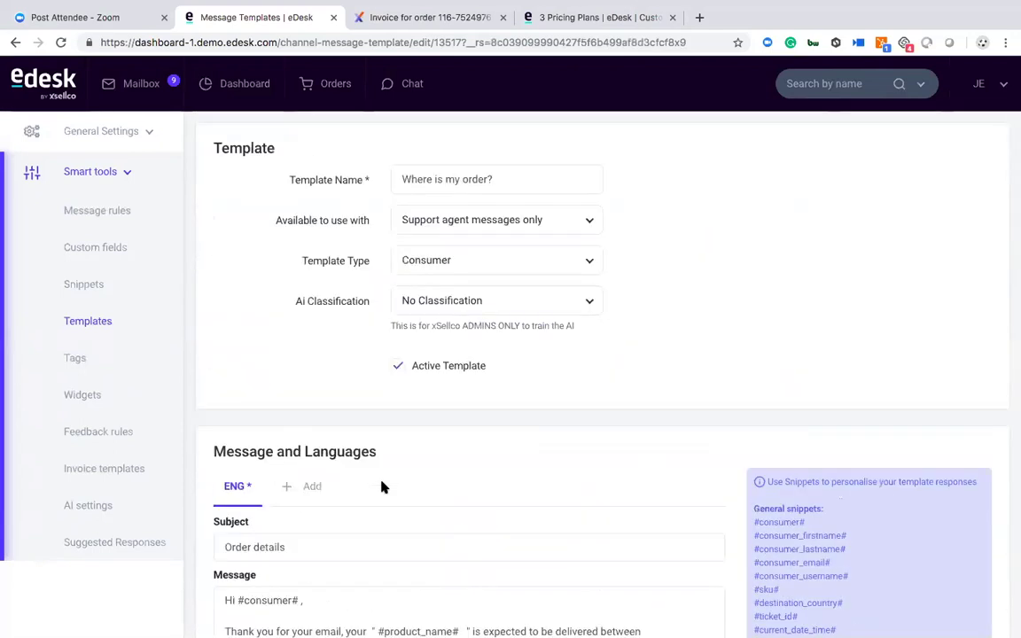
click(444, 221)
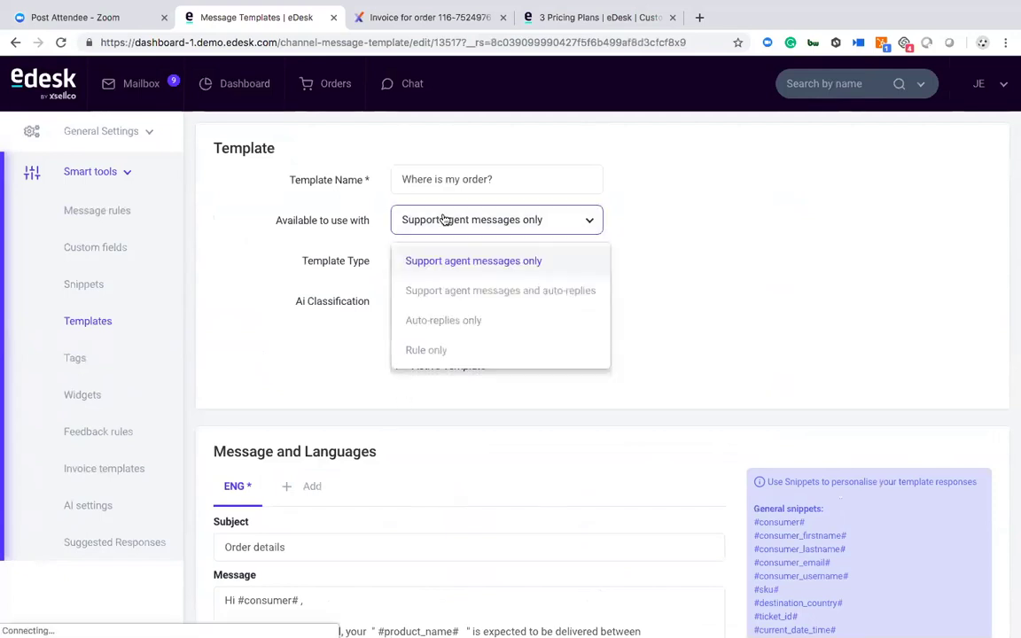
click(417, 323)
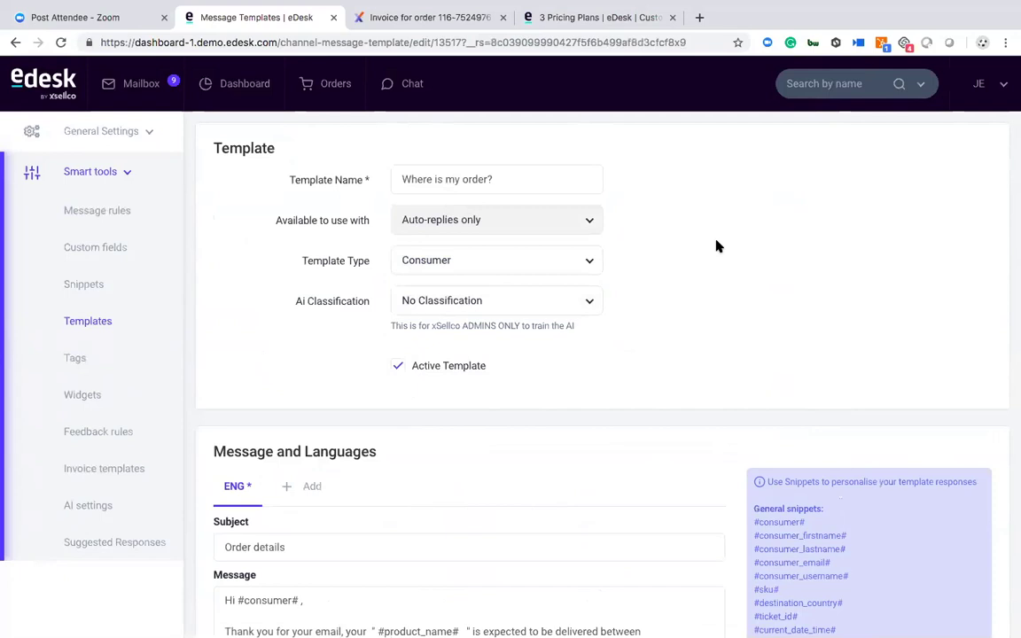
- Review the template's usage conditions, autoresponder options, date and time conditions, and message status setting
scroll(718, 246, down, 3)
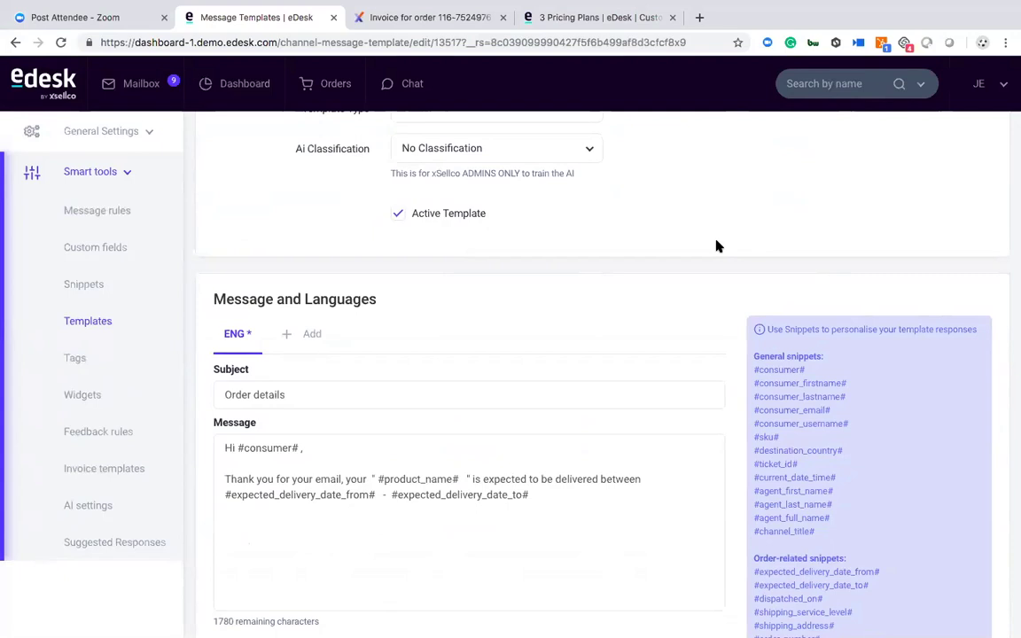
scroll(547, 499, down, 5)
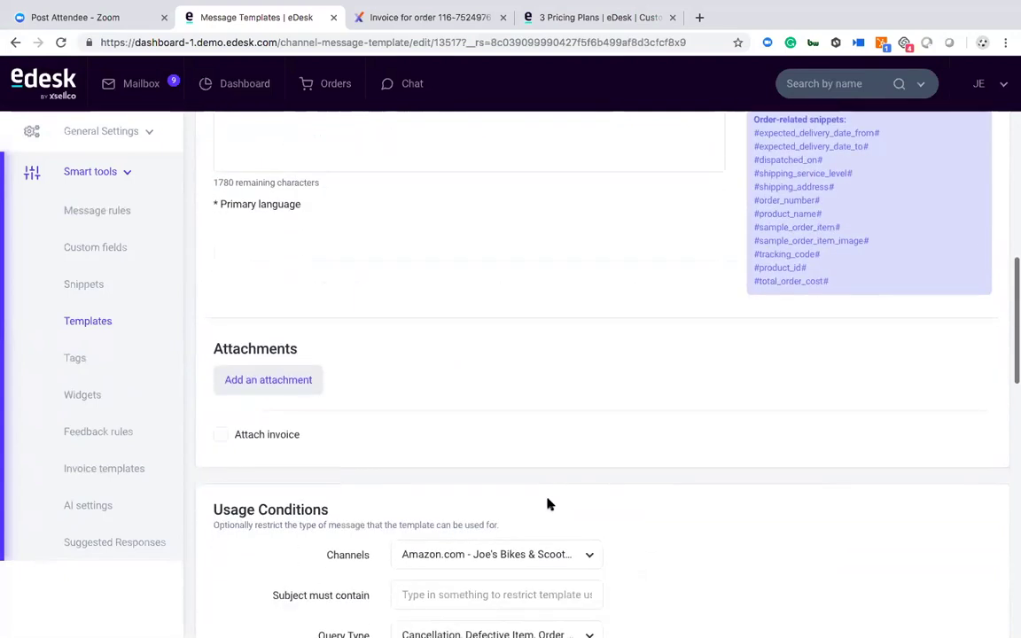
scroll(448, 512, down, 3)
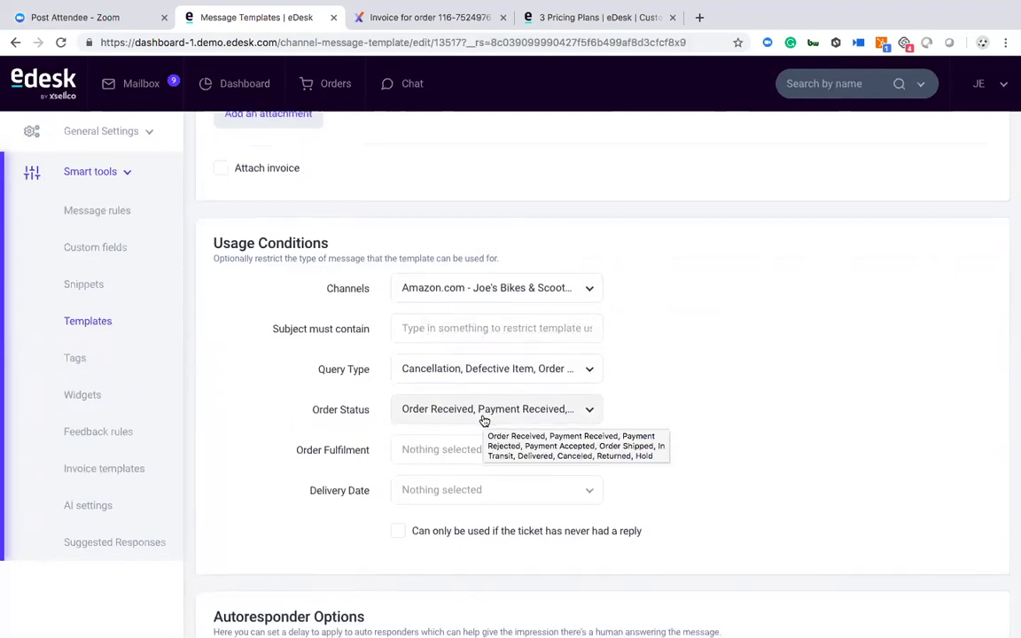
scroll(484, 421, down, 3)
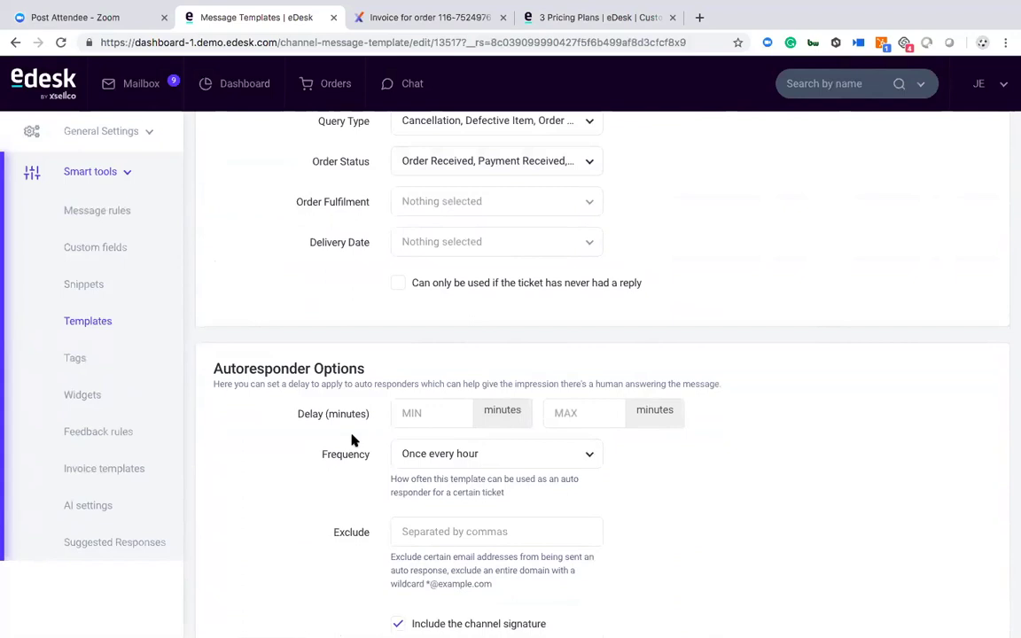
scroll(351, 441, down, 5)
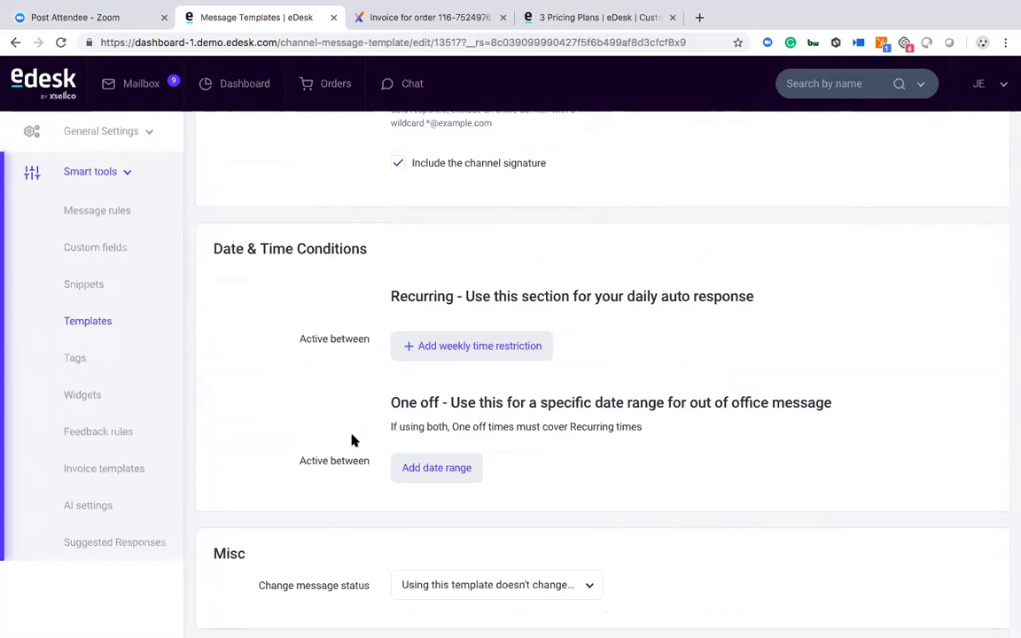
scroll(352, 441, down, 2)
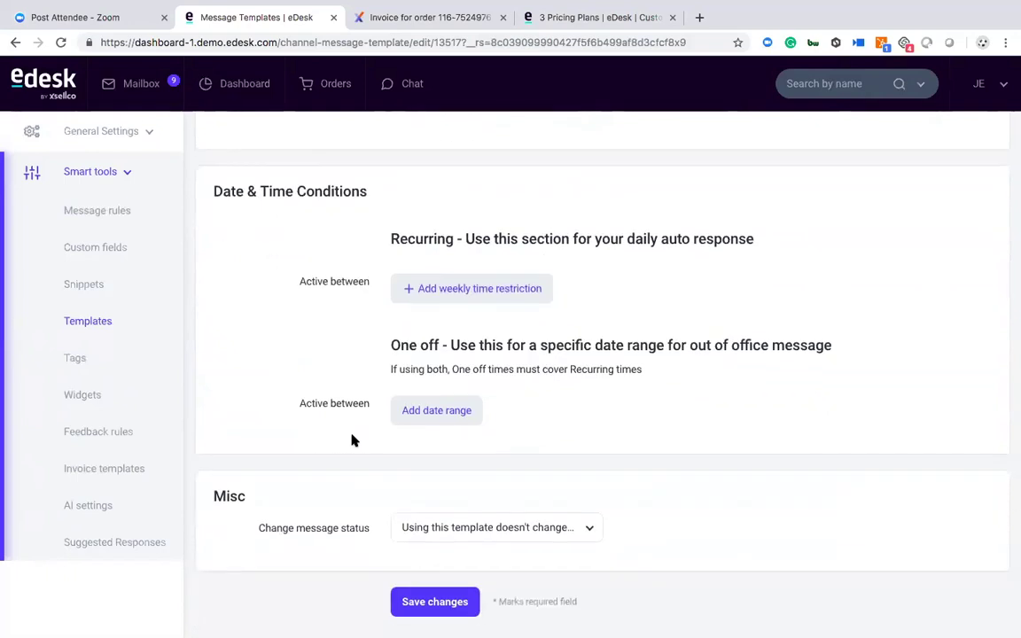
- Leave the message template without saving its changes and show the list of tags
click(87, 371)
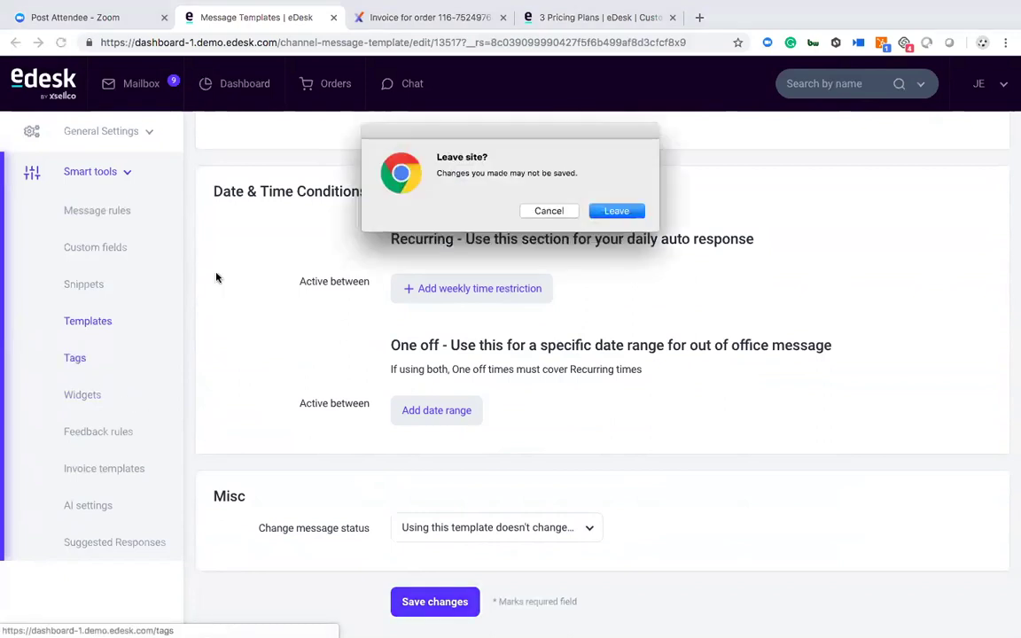
click(639, 214)
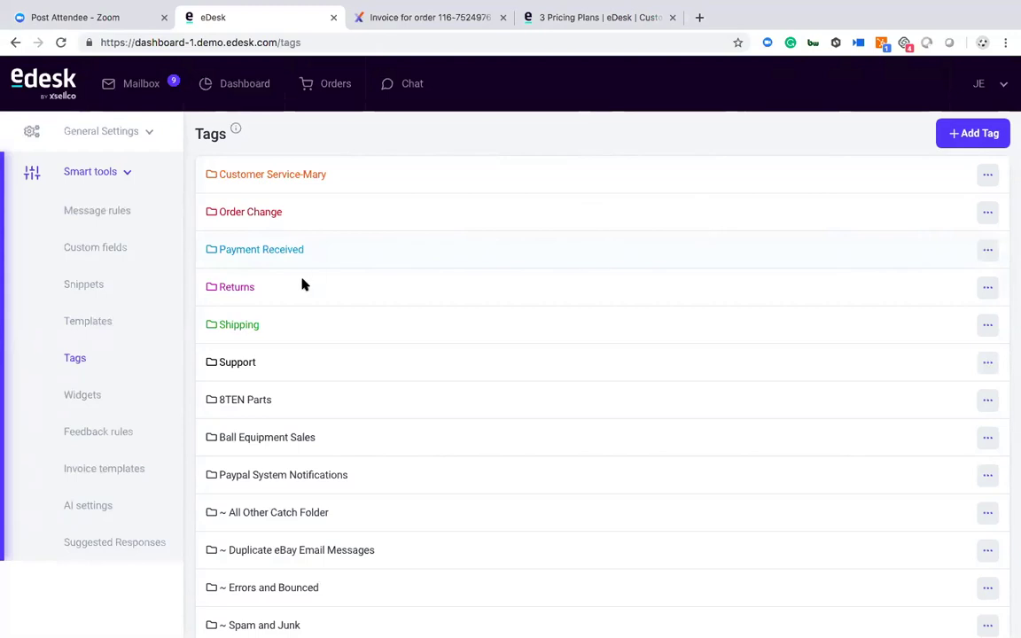
- Open the Homepage widget and review its embed code, button style, pop-up style and chat settings
click(73, 396)
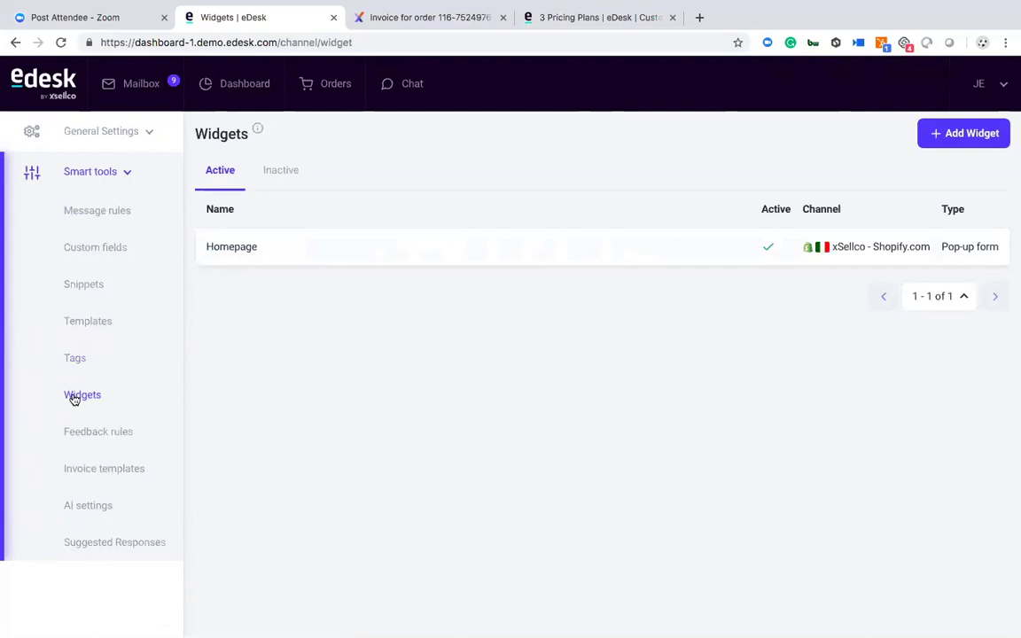
click(226, 251)
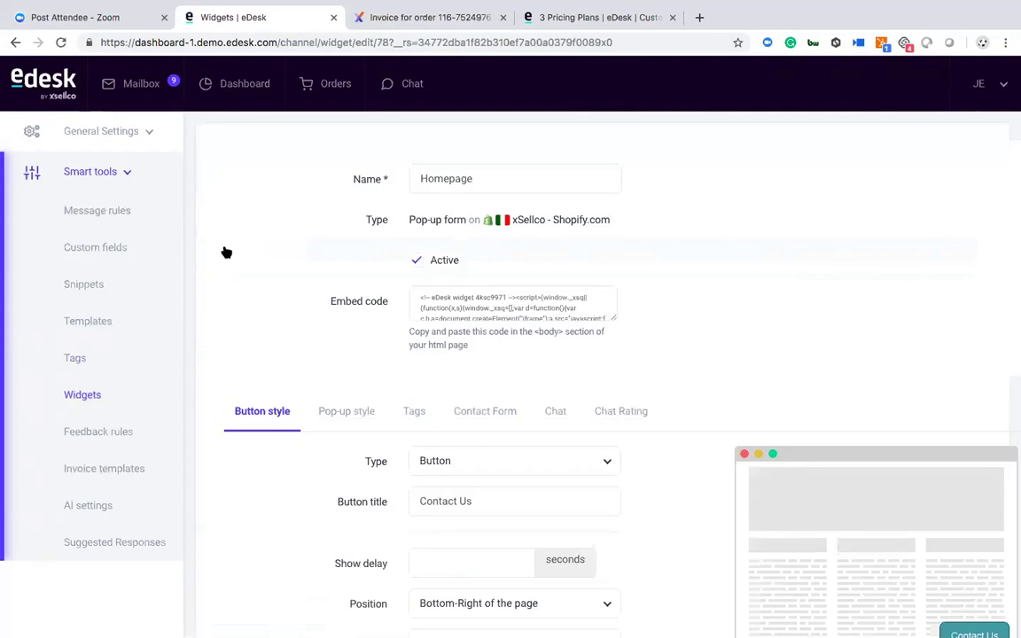
scroll(347, 488, down, 1)
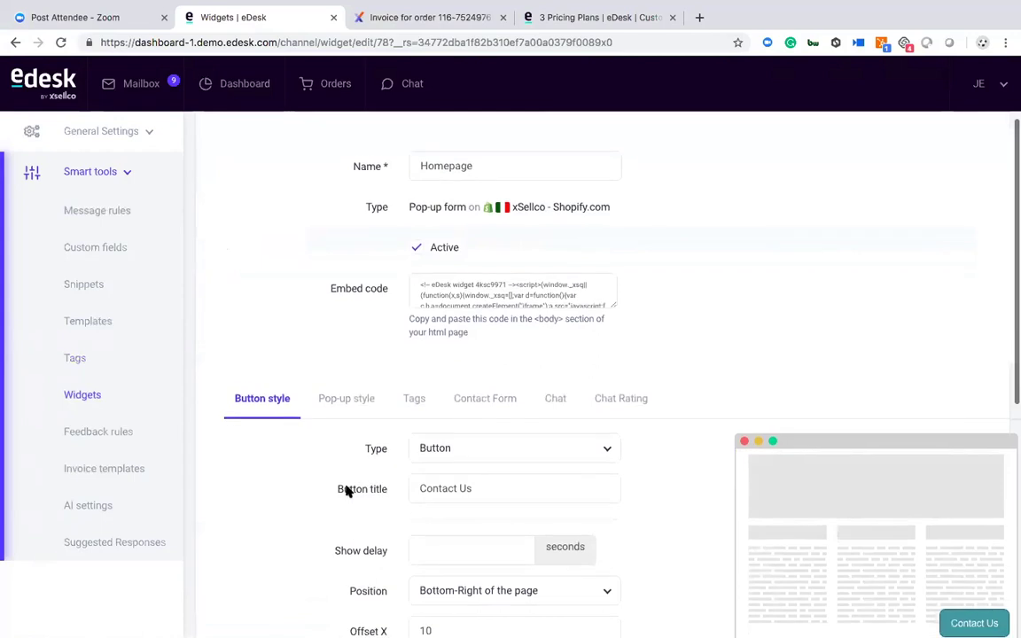
click(342, 397)
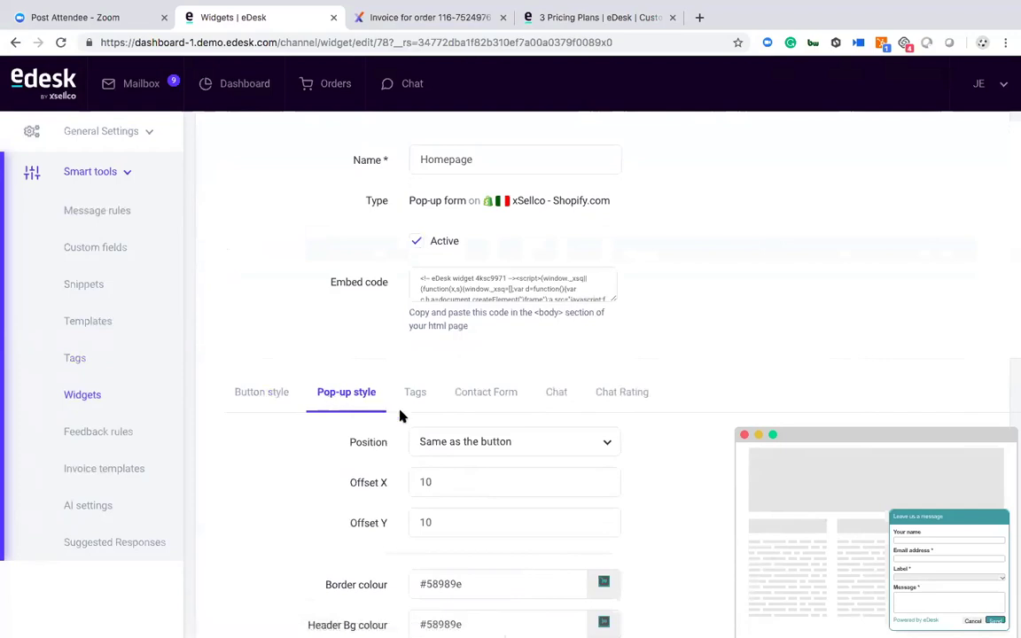
click(551, 391)
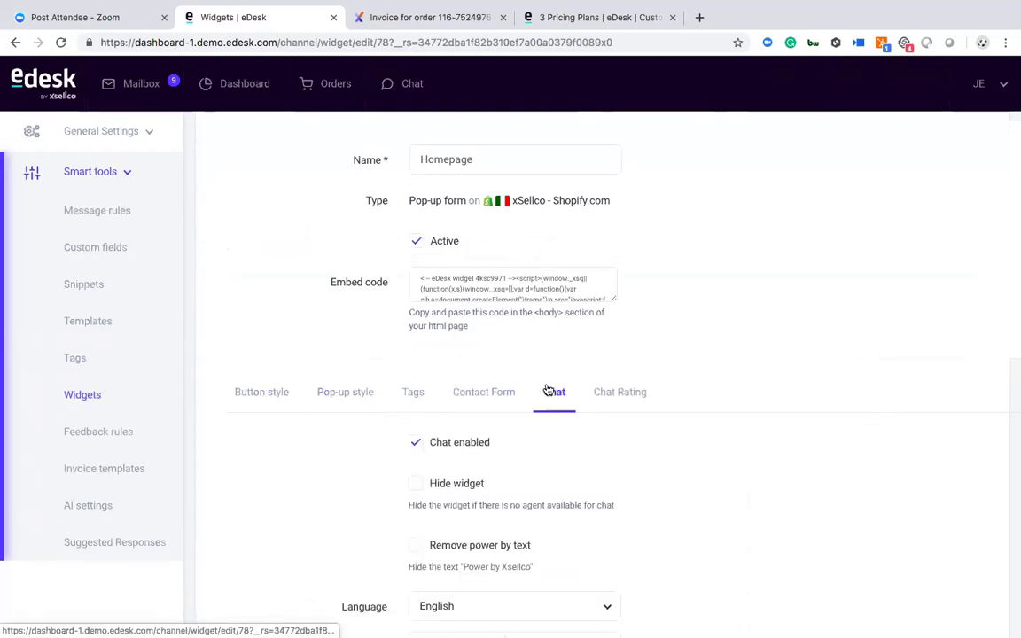
scroll(312, 514, down, 3)
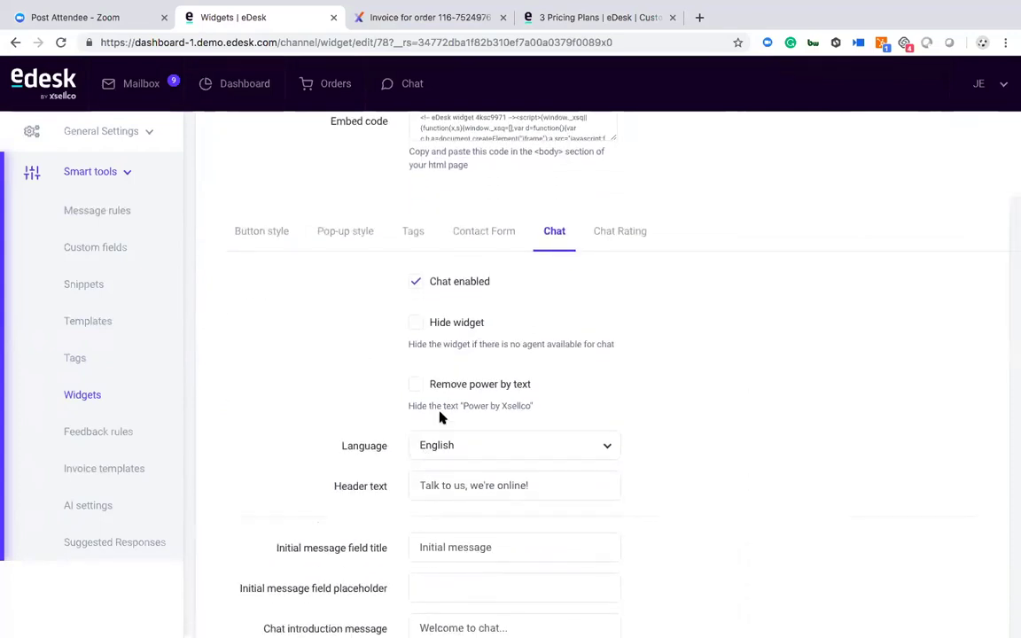
scroll(440, 417, up, 3)
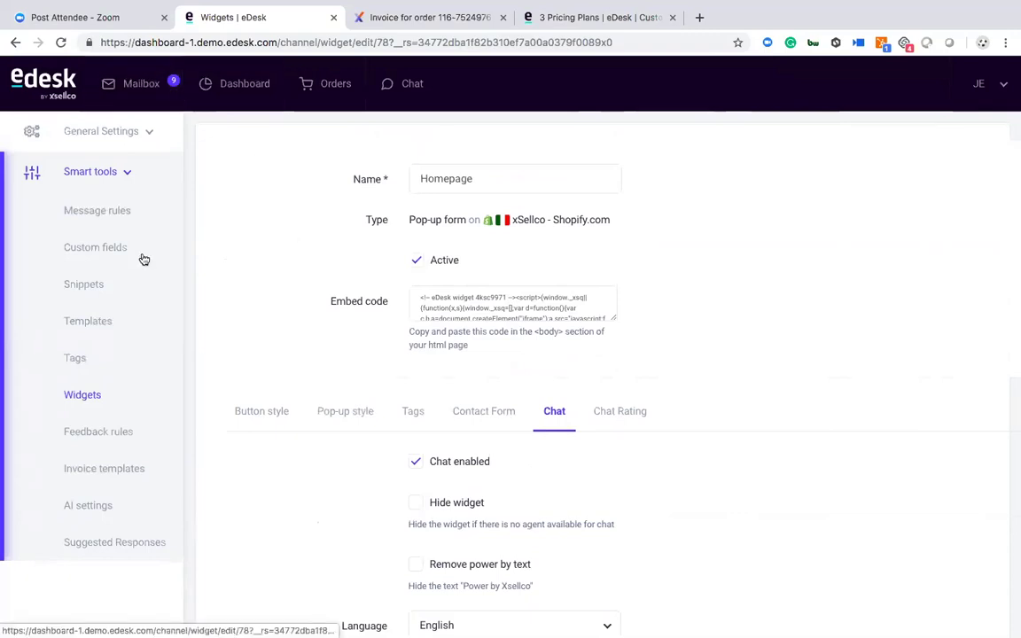
- Open the Default Amazon Rule among the feedback rules and review its Order Placed message with the sending conditions and ticket options
click(76, 439)
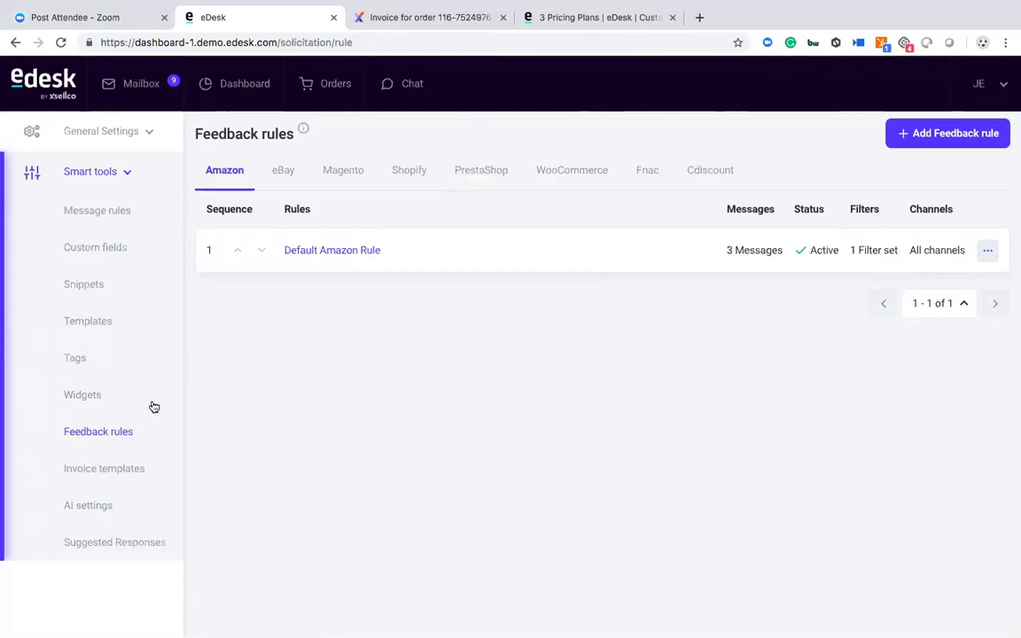
click(440, 262)
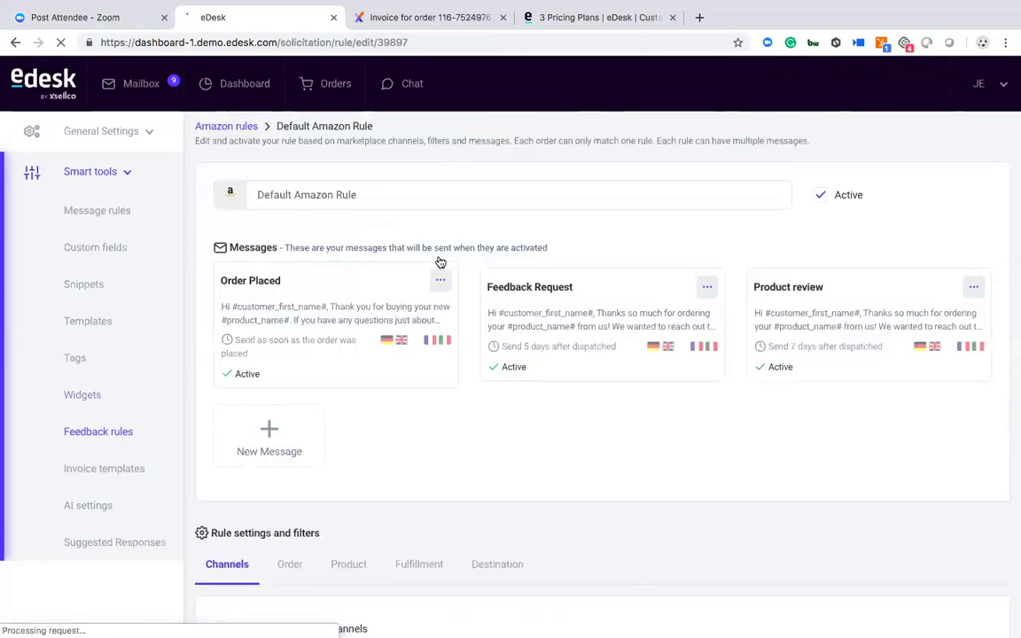
click(342, 308)
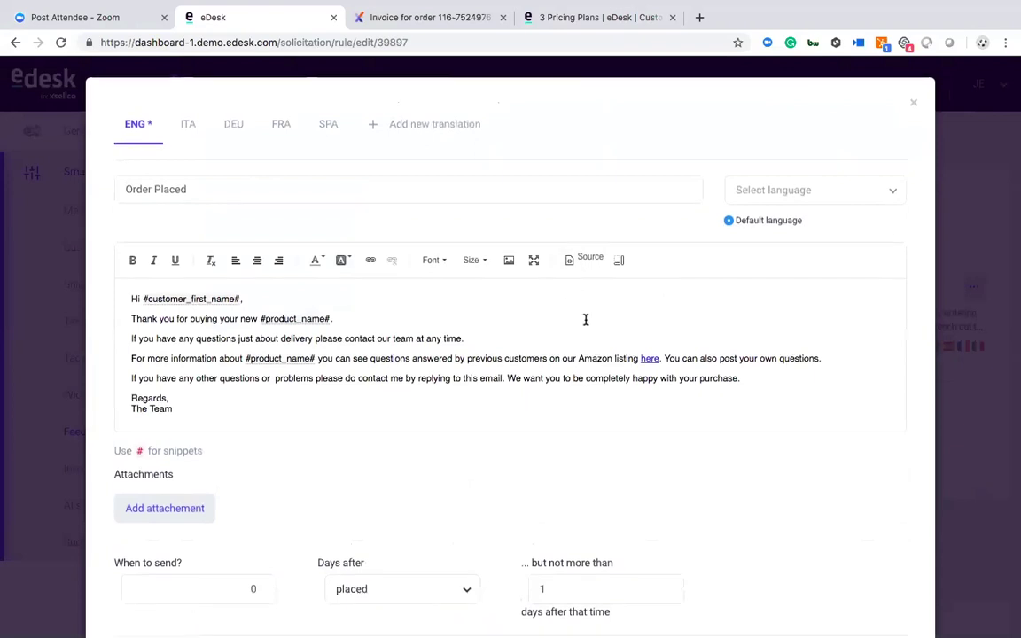
scroll(581, 321, down, 5)
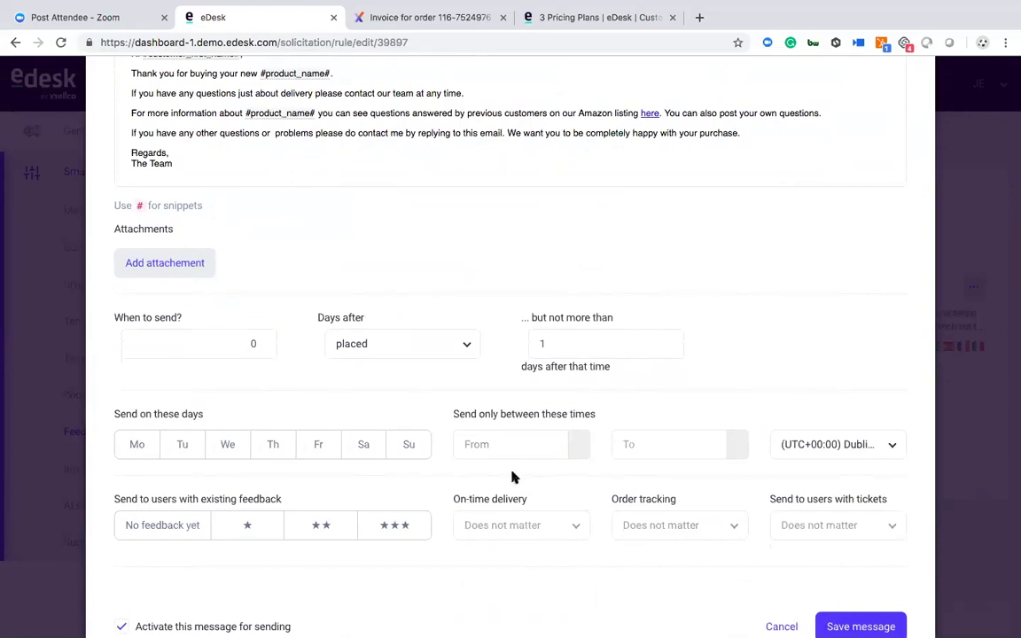
click(821, 538)
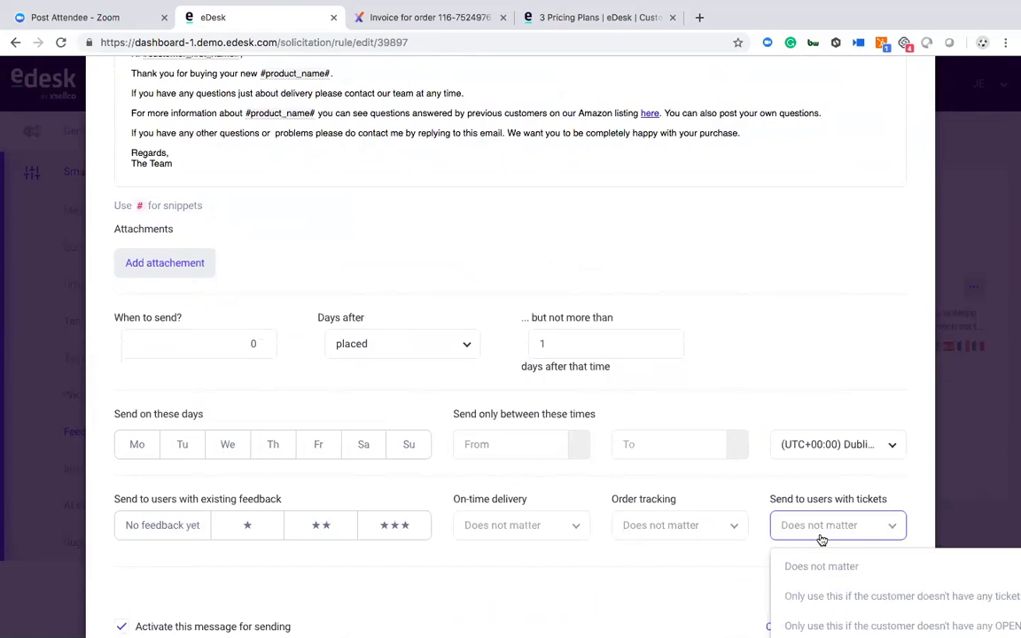
click(706, 267)
scroll(706, 267, up, 5)
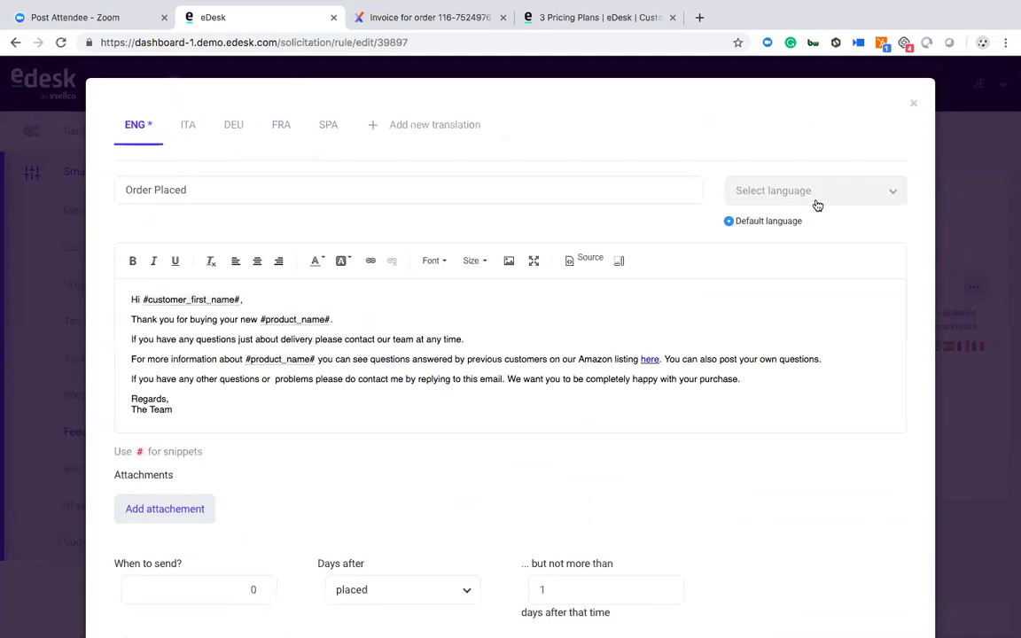
click(914, 103)
- Review the texts and send timing of the rule's Feedback Request and Product review messages
click(594, 323)
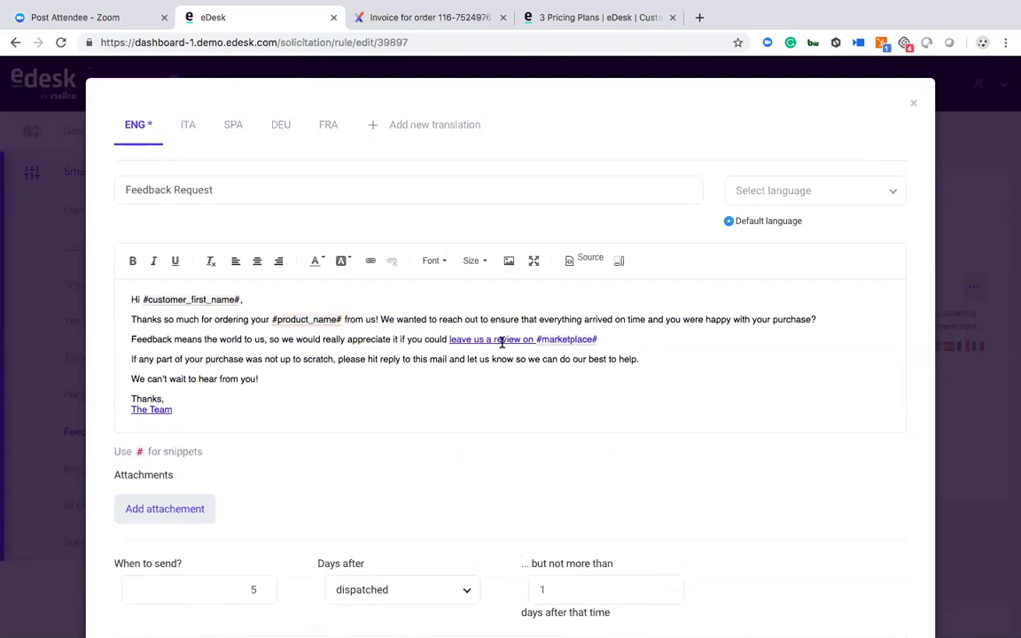
click(914, 105)
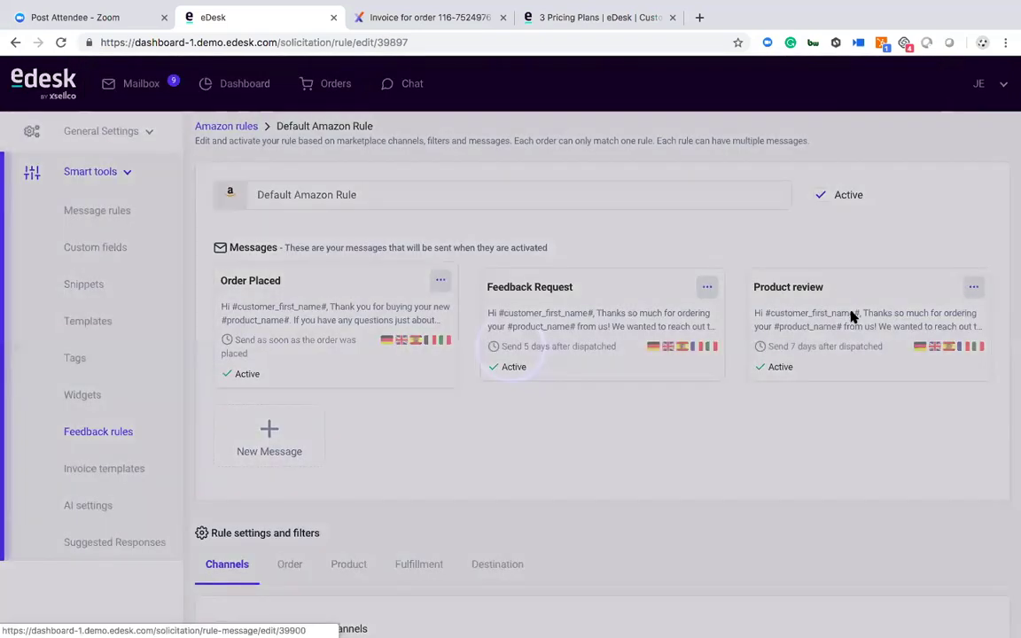
click(851, 316)
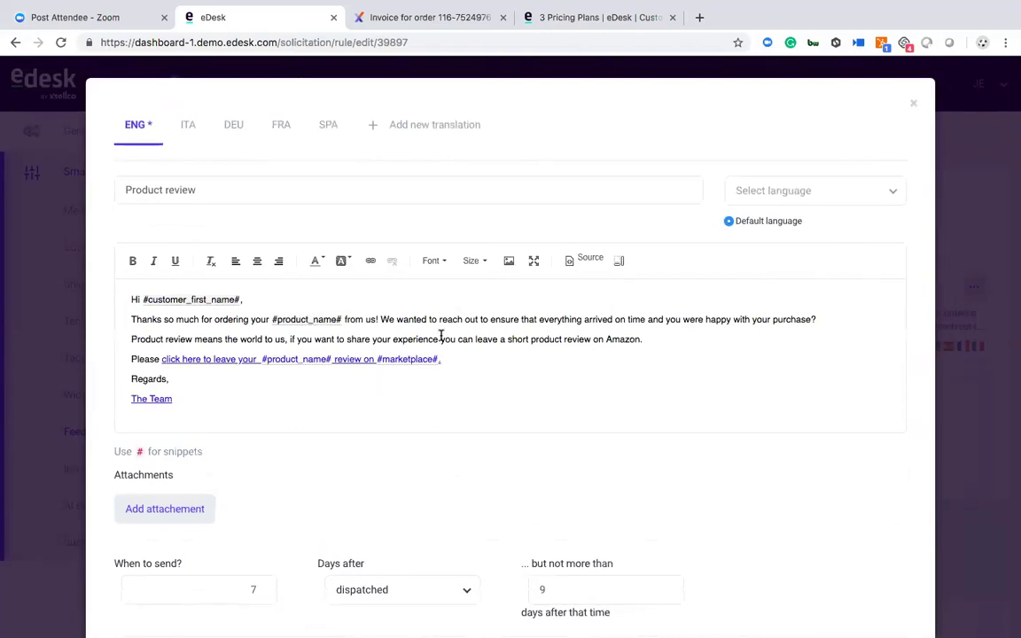
click(911, 104)
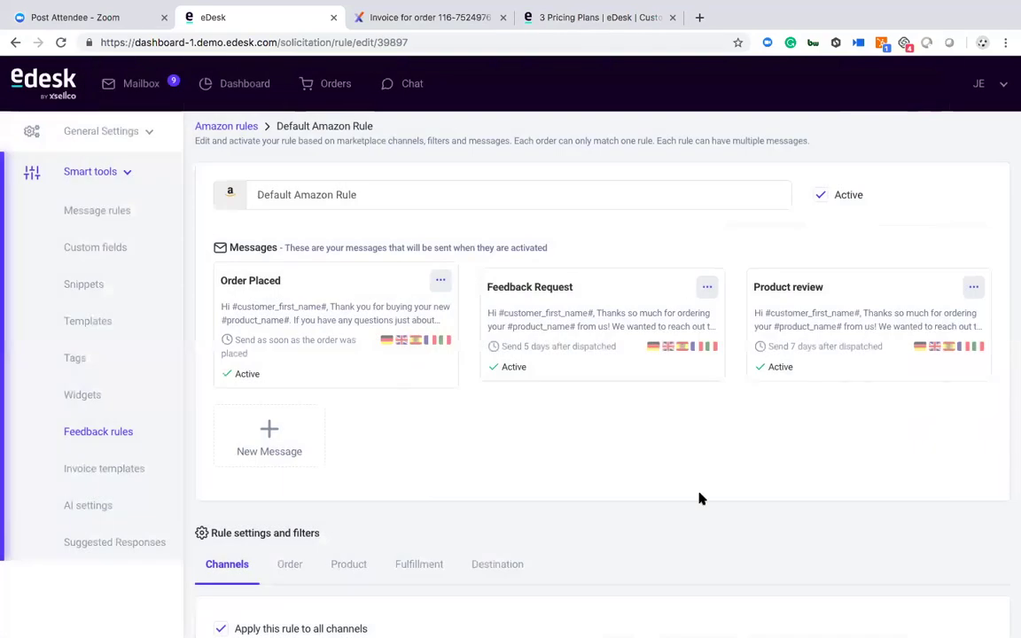
- Review the channel and product filters of the Default Amazon Rule
scroll(700, 498, down, 5)
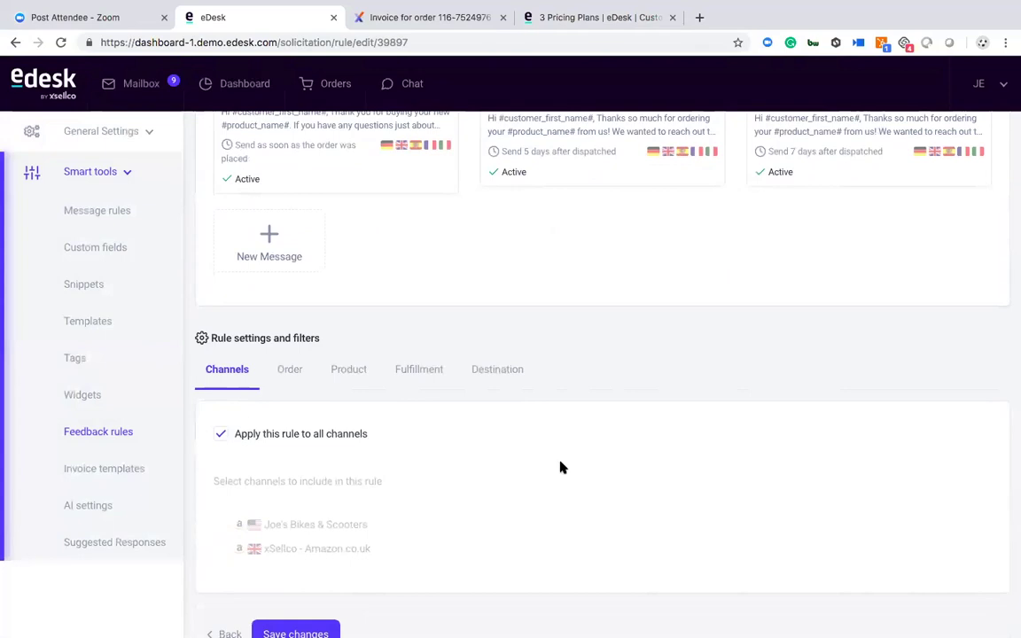
click(337, 382)
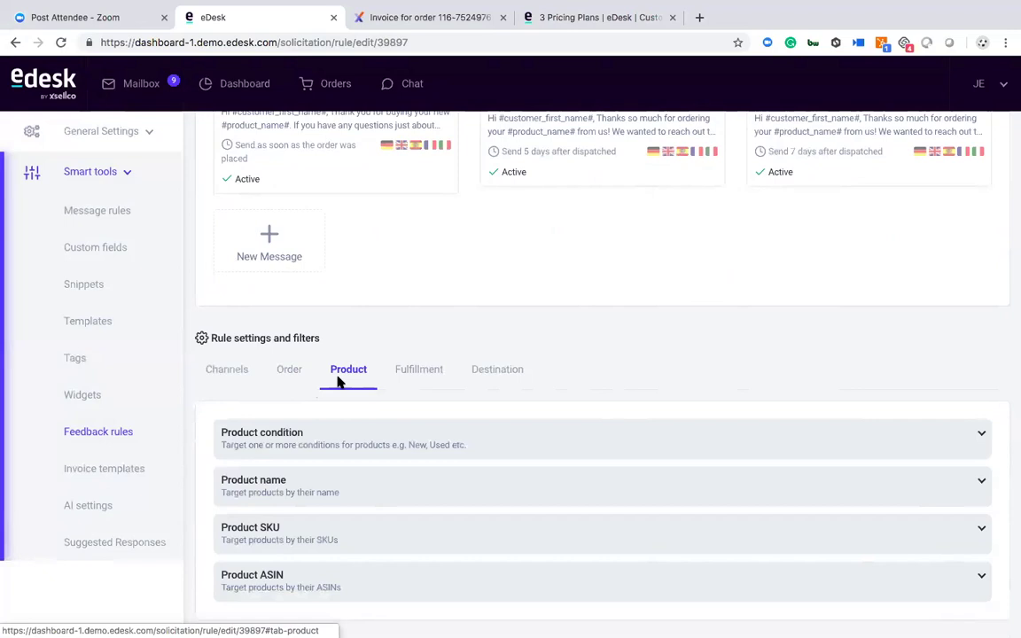
- Open the invoice template for Amazon.com - Joe's Bikes & Scooters and review its company details and VAT details
click(113, 475)
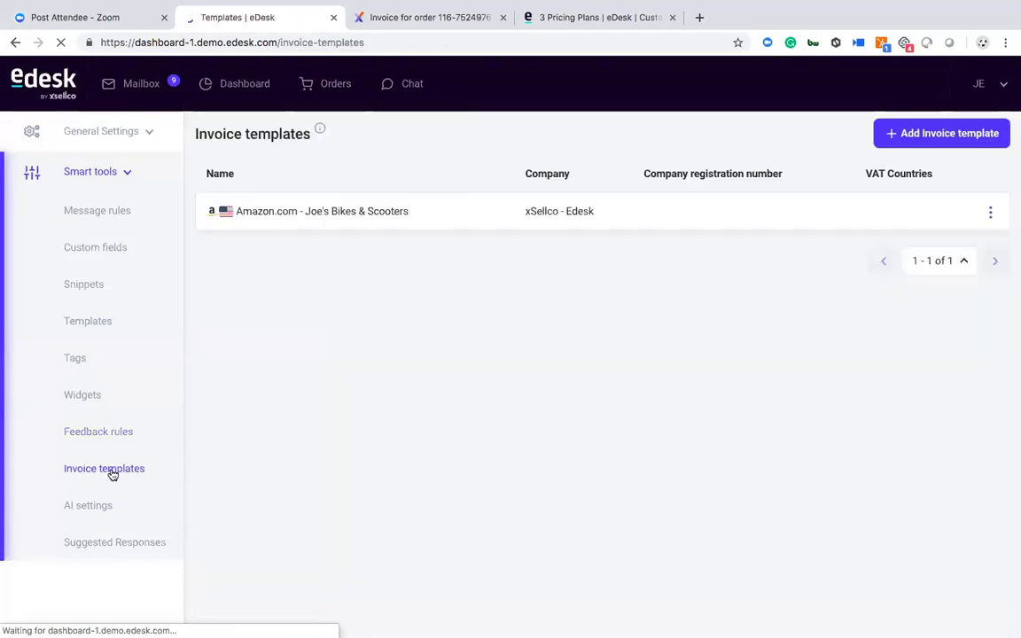
click(177, 282)
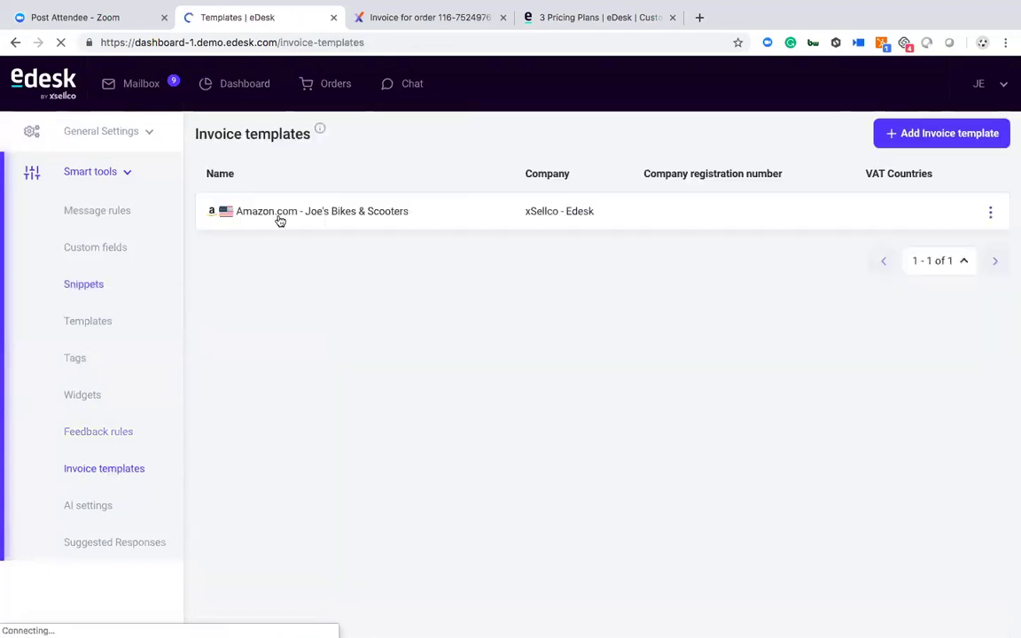
click(281, 216)
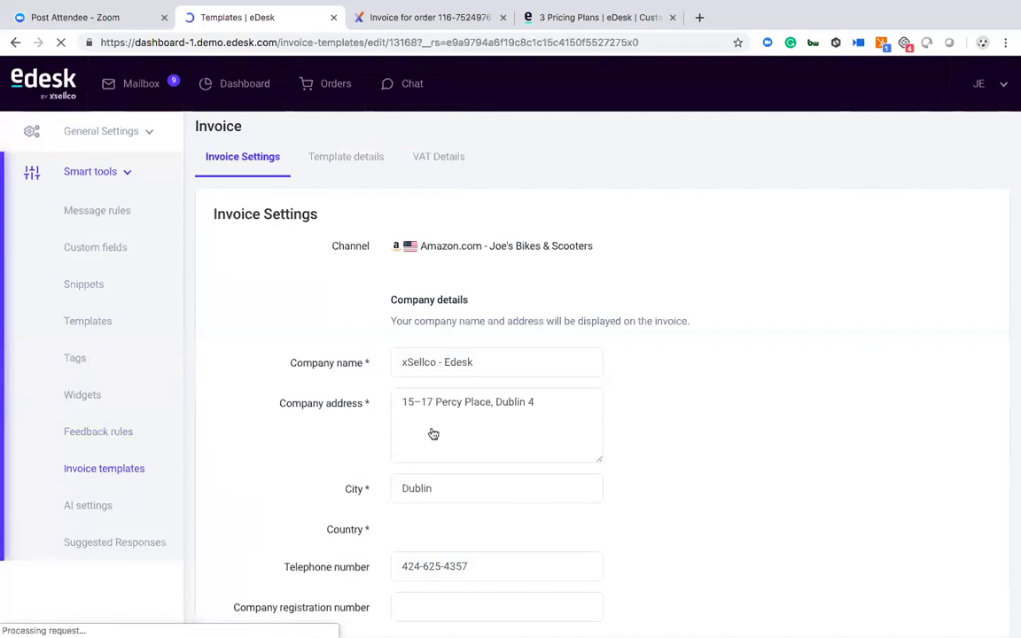
scroll(433, 433, down, 2)
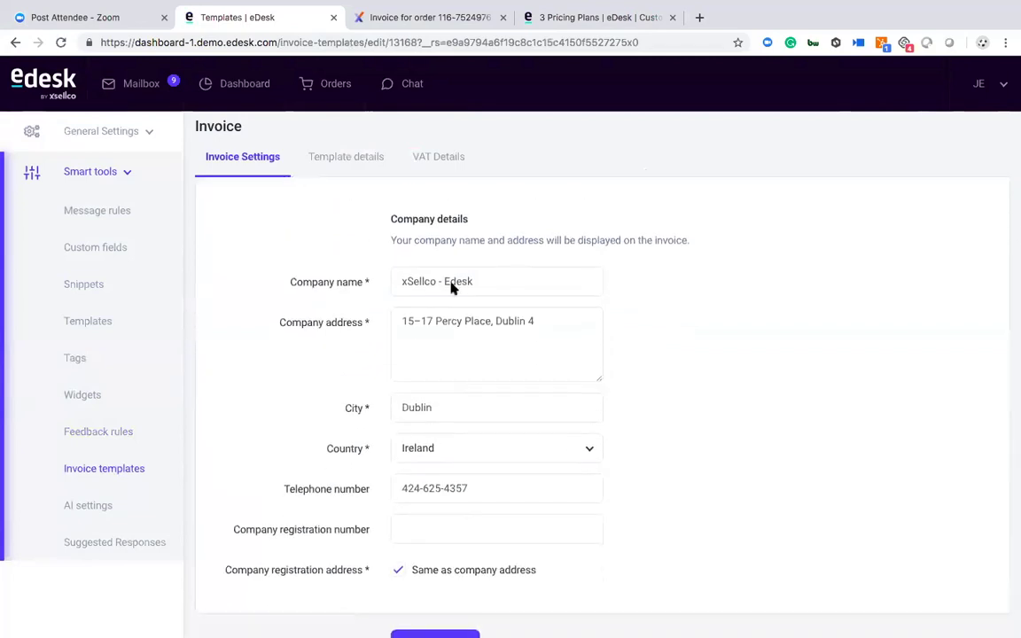
scroll(428, 180, up, 1)
click(424, 158)
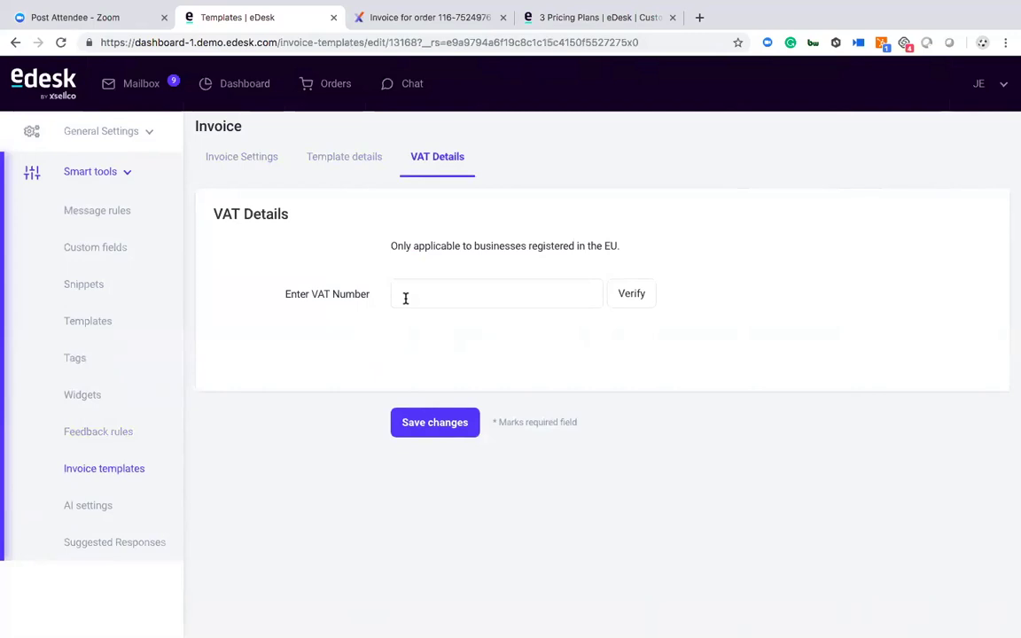
- Enable One click select & send in the Artificial Intelligence settings
click(91, 508)
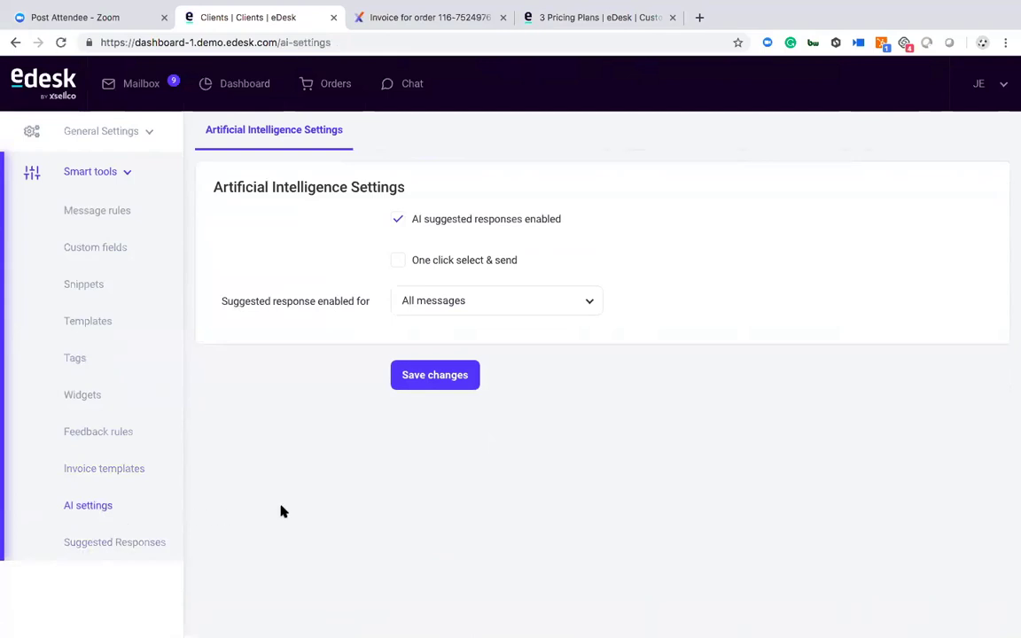
click(396, 261)
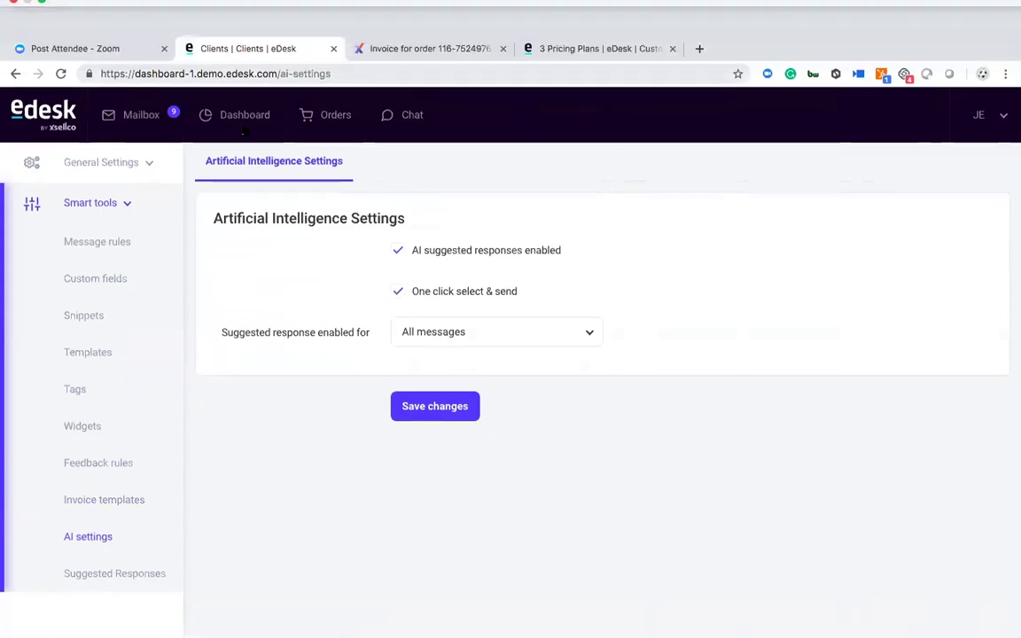
- Review the Orders dashboard: sales overview, orders heatmap, date range choices and the orders per channel breakdown
click(239, 93)
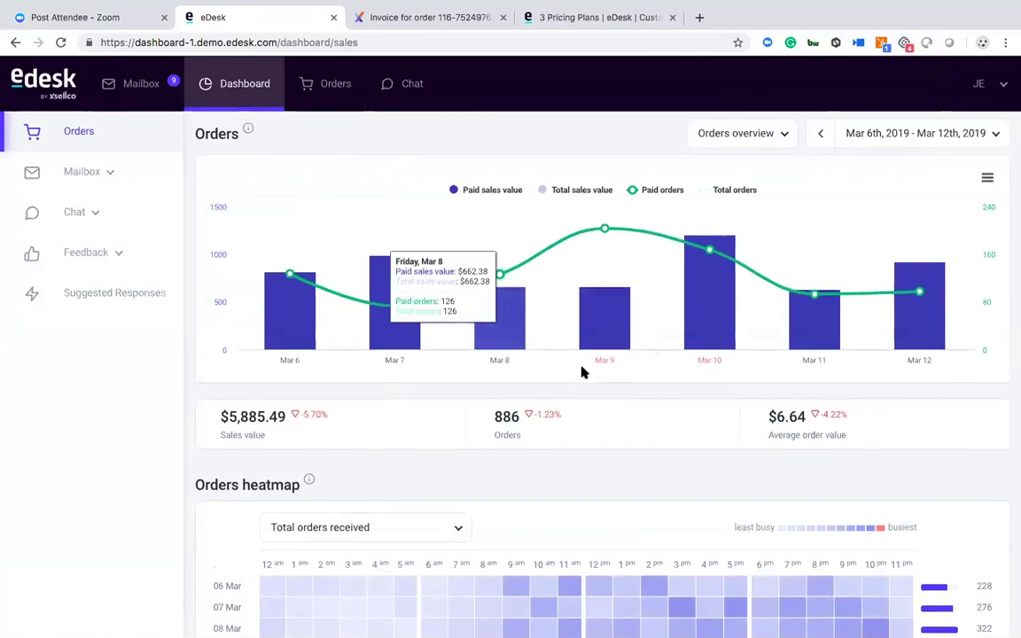
scroll(581, 370, down, 5)
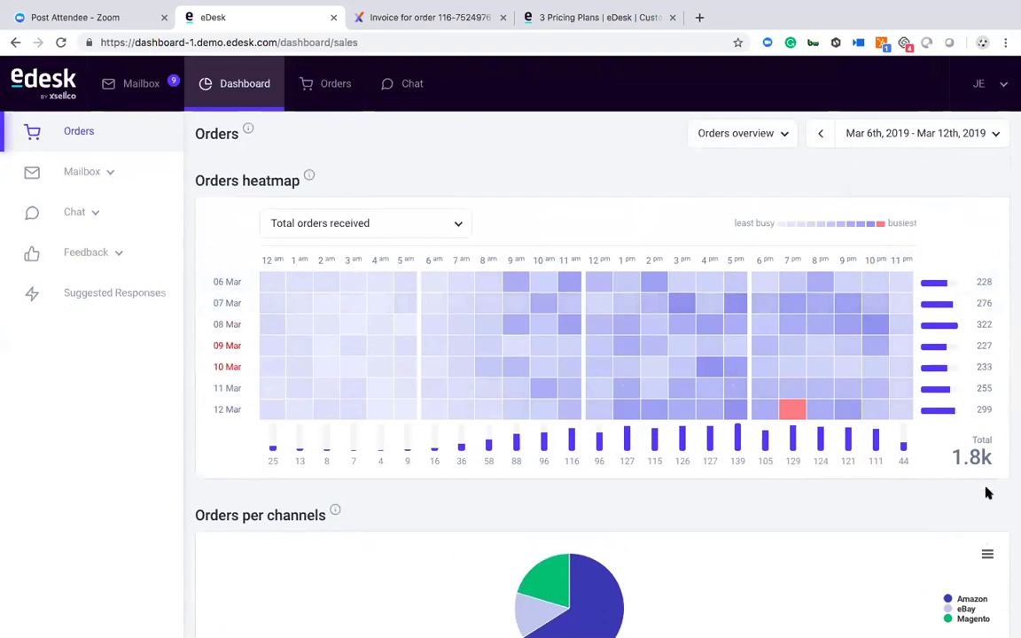
click(947, 140)
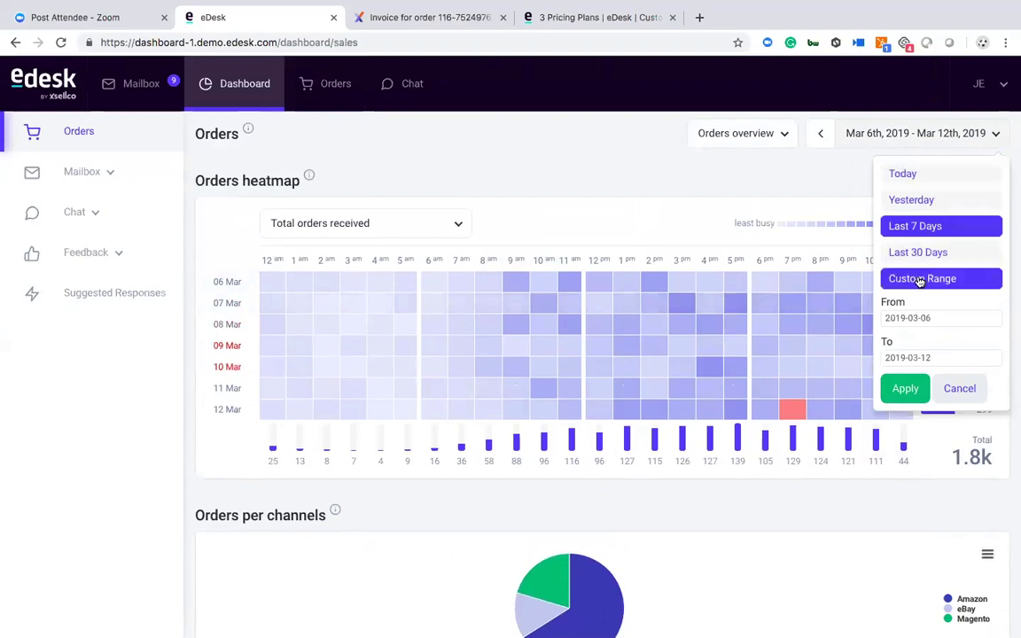
click(535, 143)
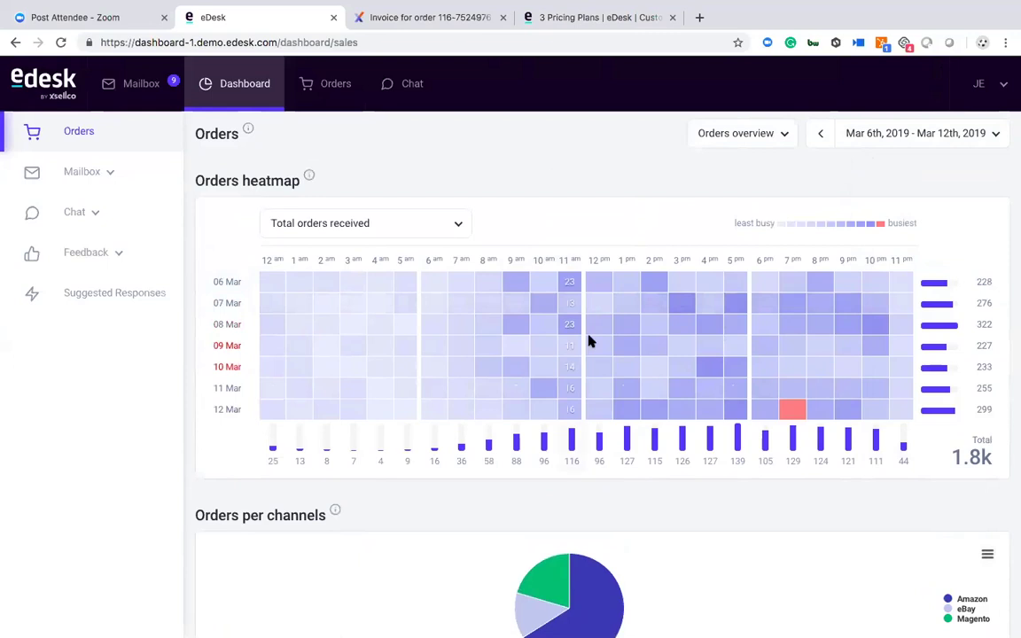
scroll(588, 342, down, 1)
scroll(587, 342, down, 3)
mouse_move(535, 348)
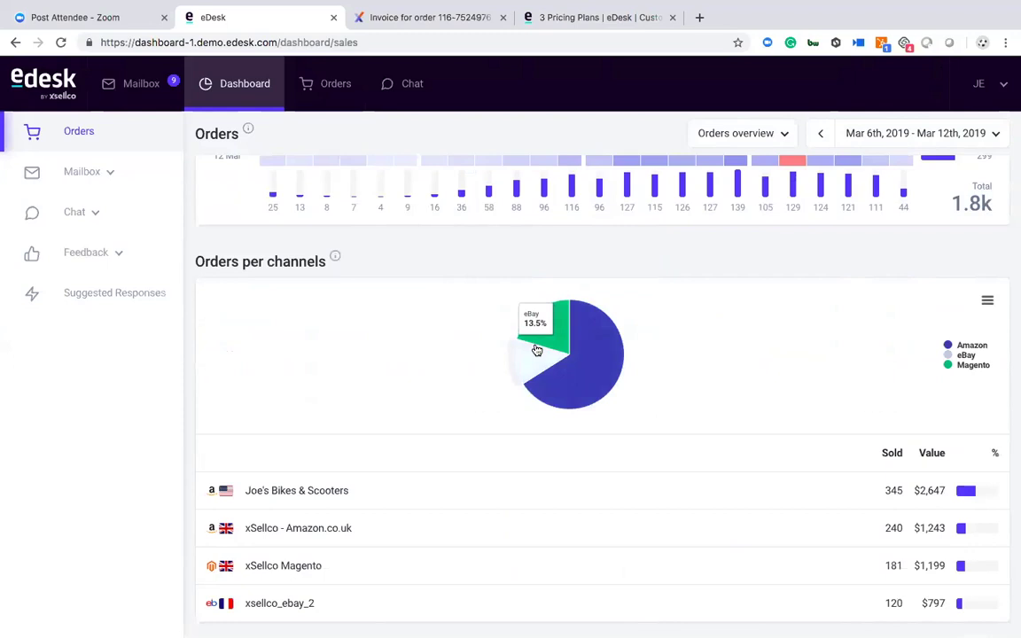
- Open the Mailbox overview on the dashboard and examine the message, active ticket and feedback charts
click(68, 177)
click(95, 218)
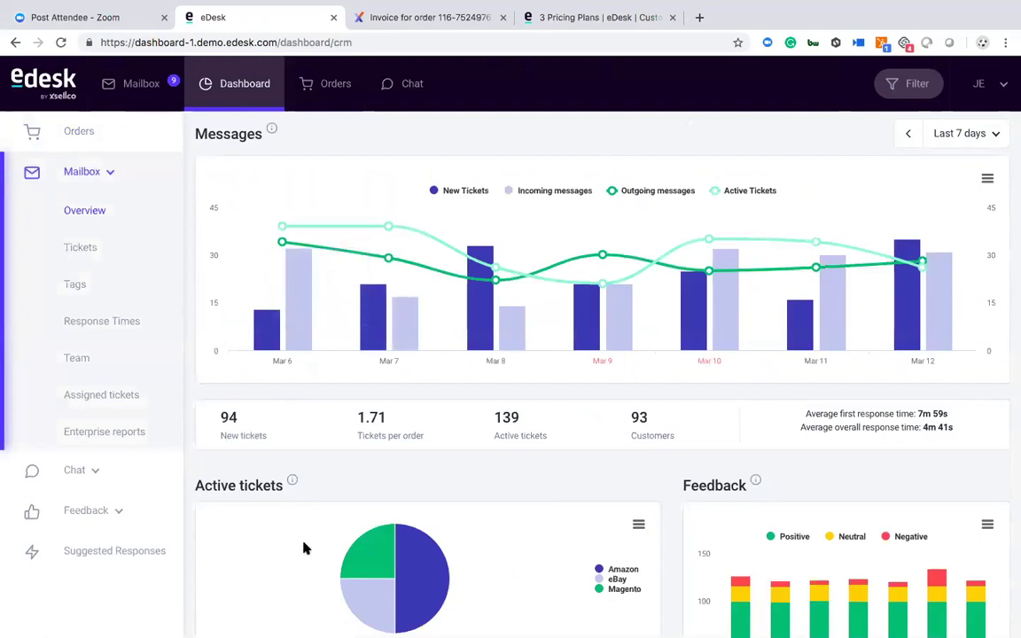
scroll(303, 549, down, 3)
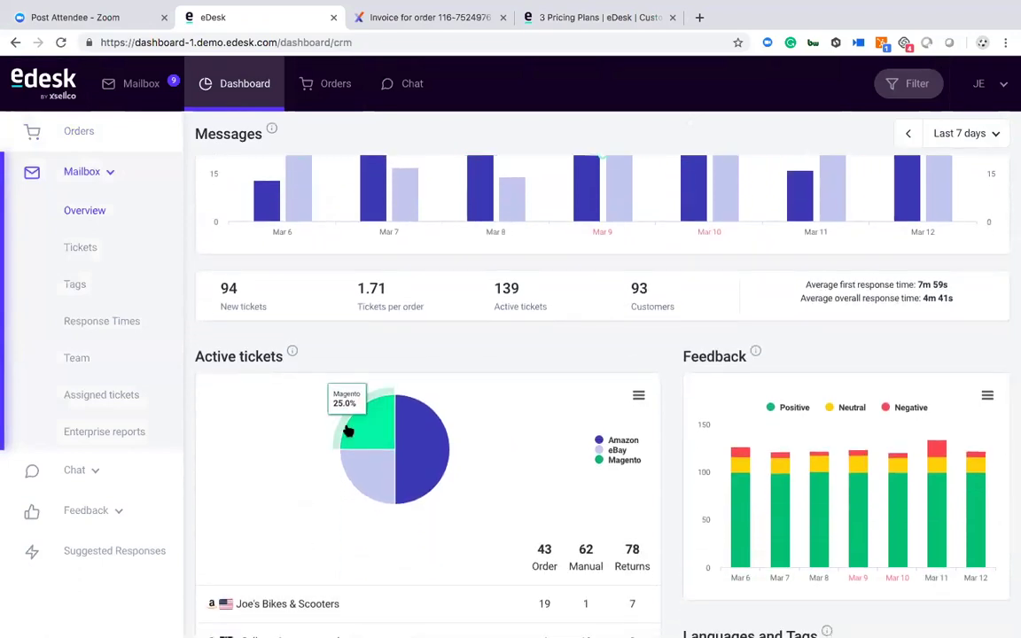
- Check feedback and active tickets per channel in the Mailbox overview, and examine the Tickets report's heatmap, channels and query types
mouse_move(886, 477)
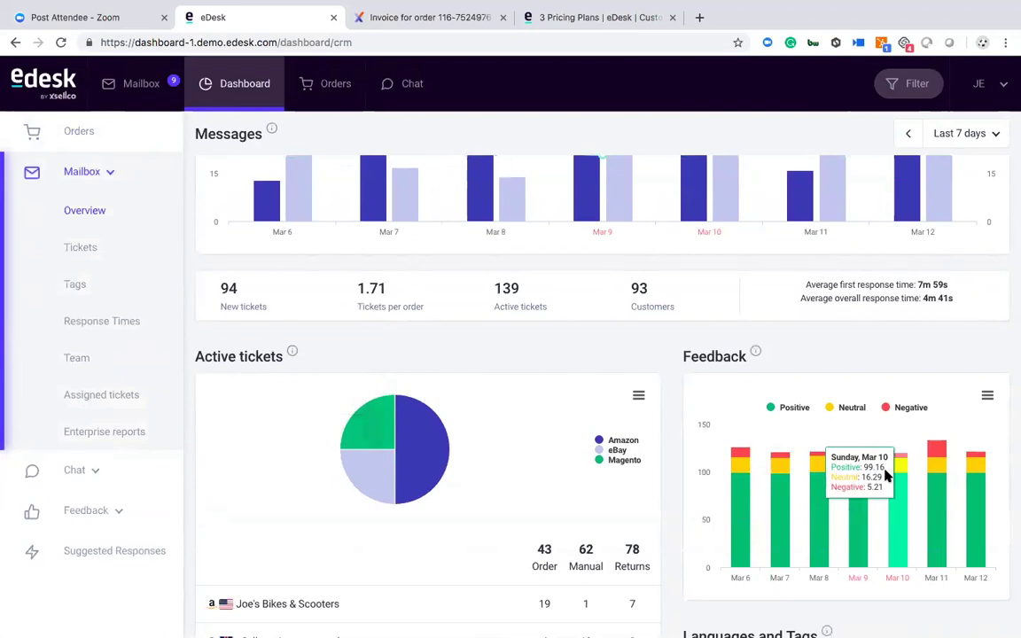
scroll(887, 477, down, 3)
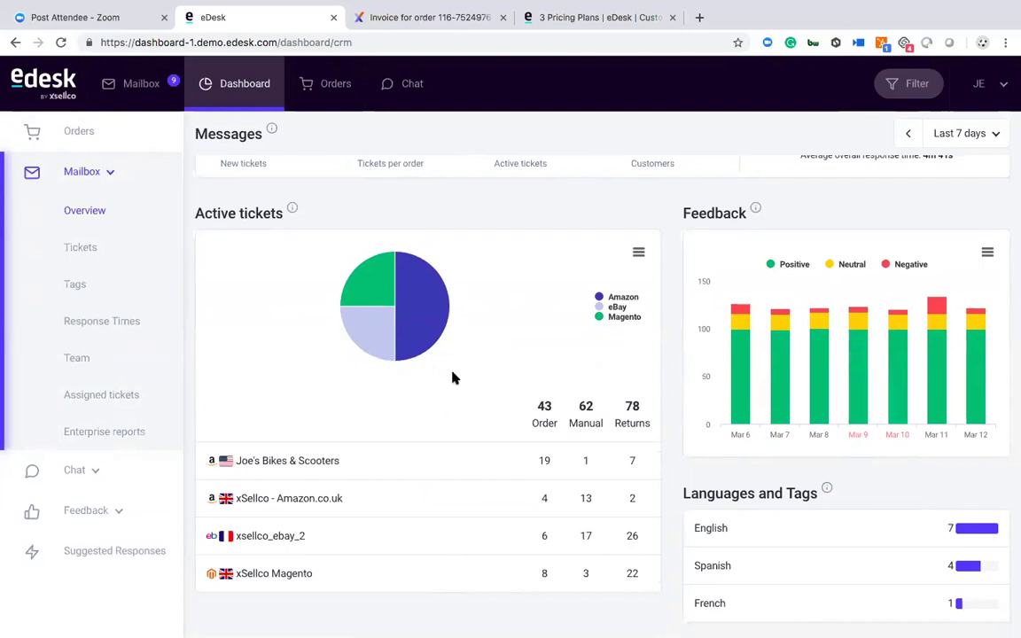
click(69, 251)
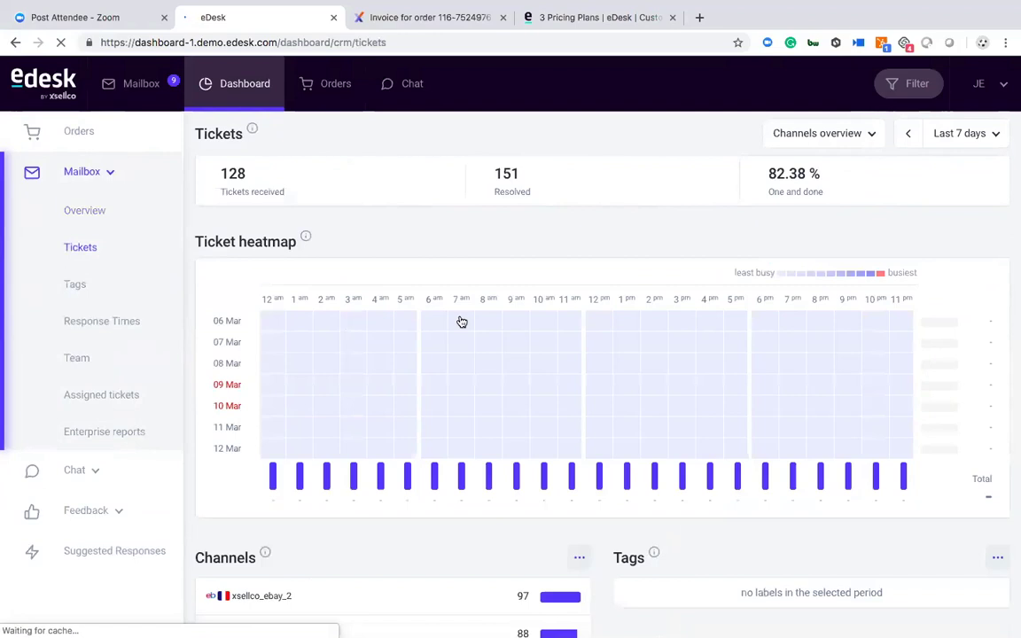
scroll(490, 404, down, 2)
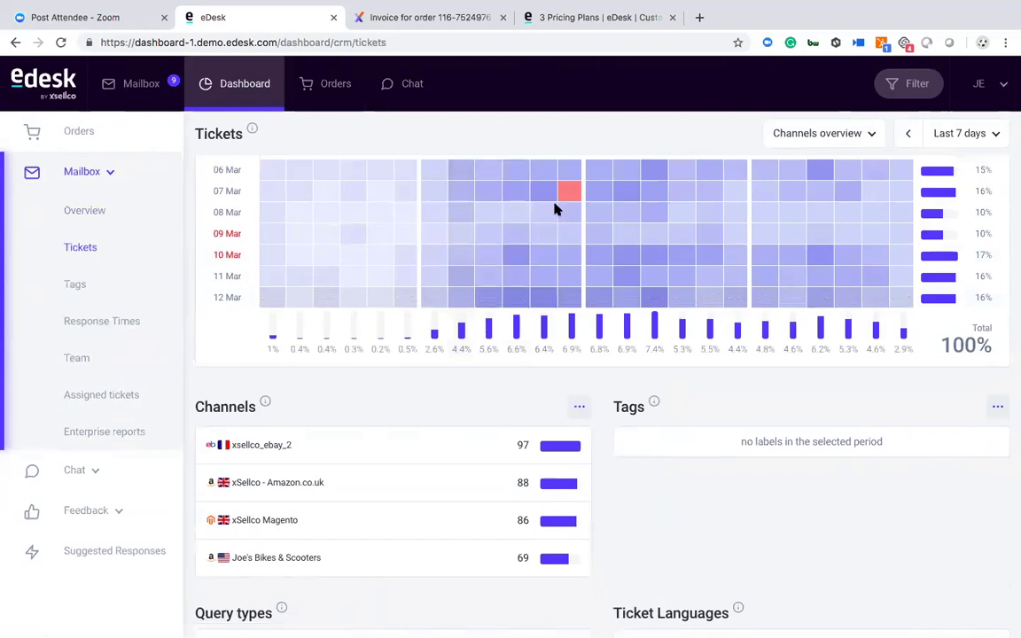
mouse_move(572, 195)
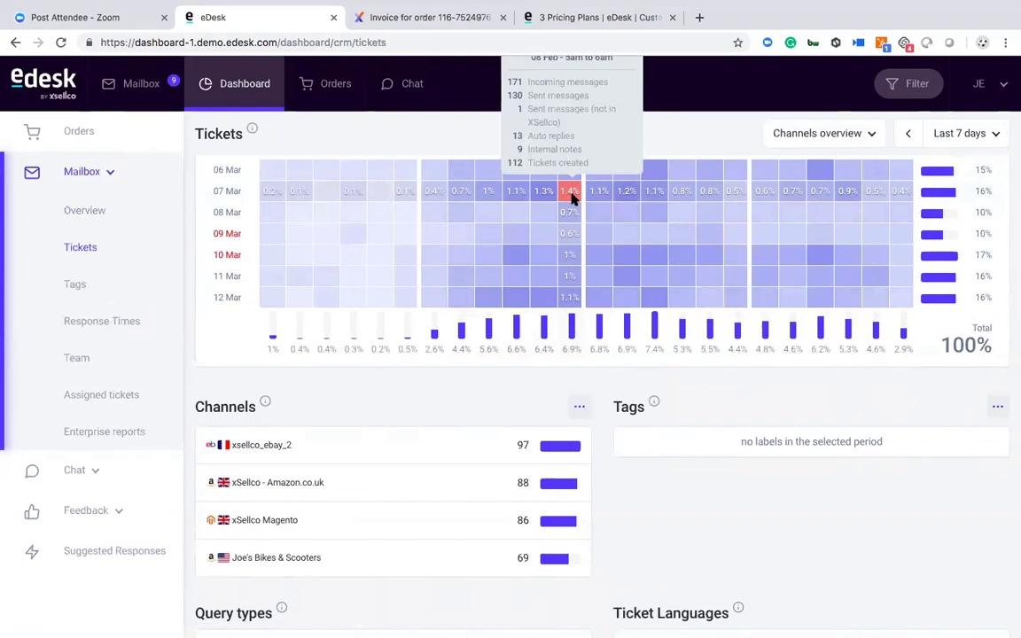
scroll(519, 515, down, 3)
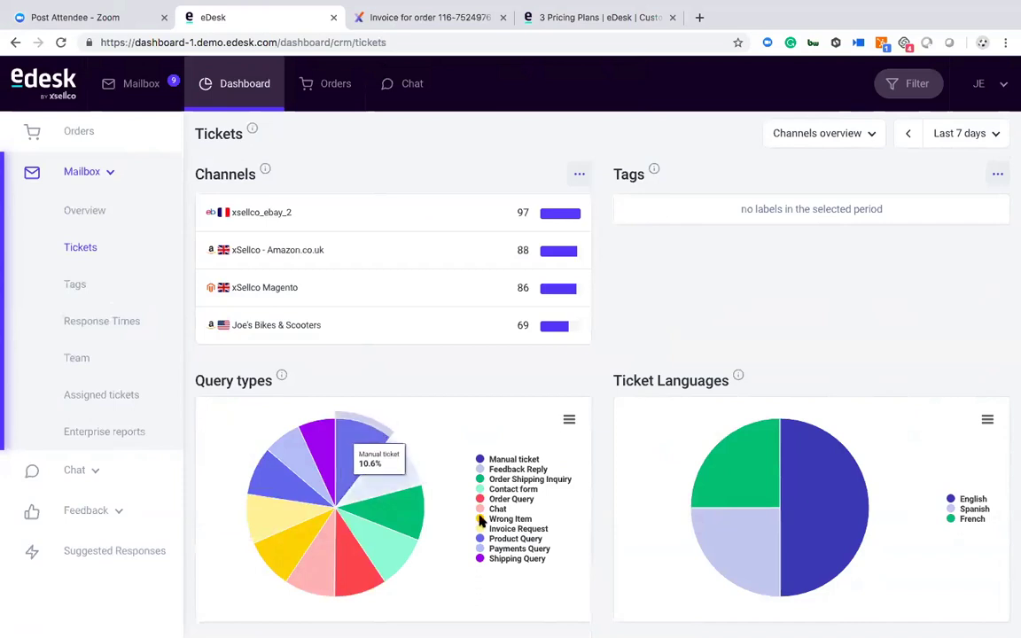
- Review the mailbox dashboard's Tags, Response Times and Team reports, including response time breakdown and SLA compliance per channel
click(76, 287)
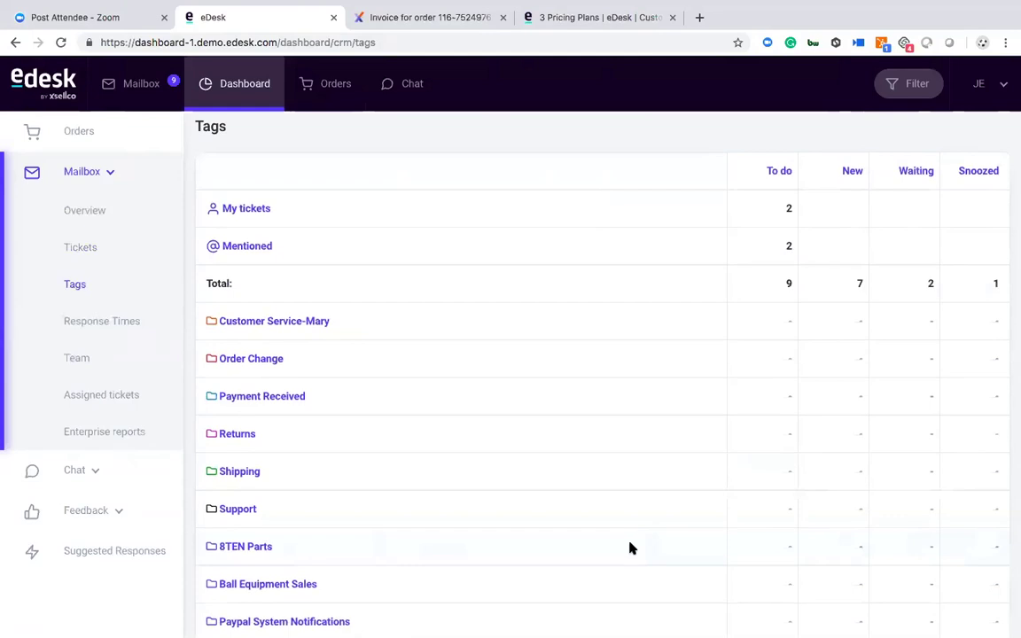
scroll(629, 548, down, 3)
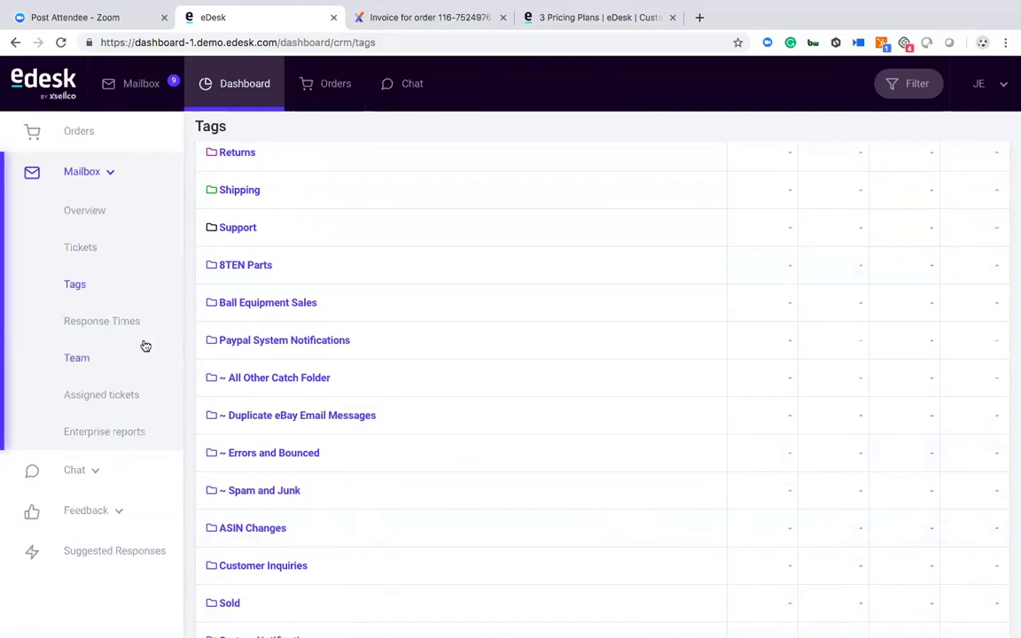
click(111, 335)
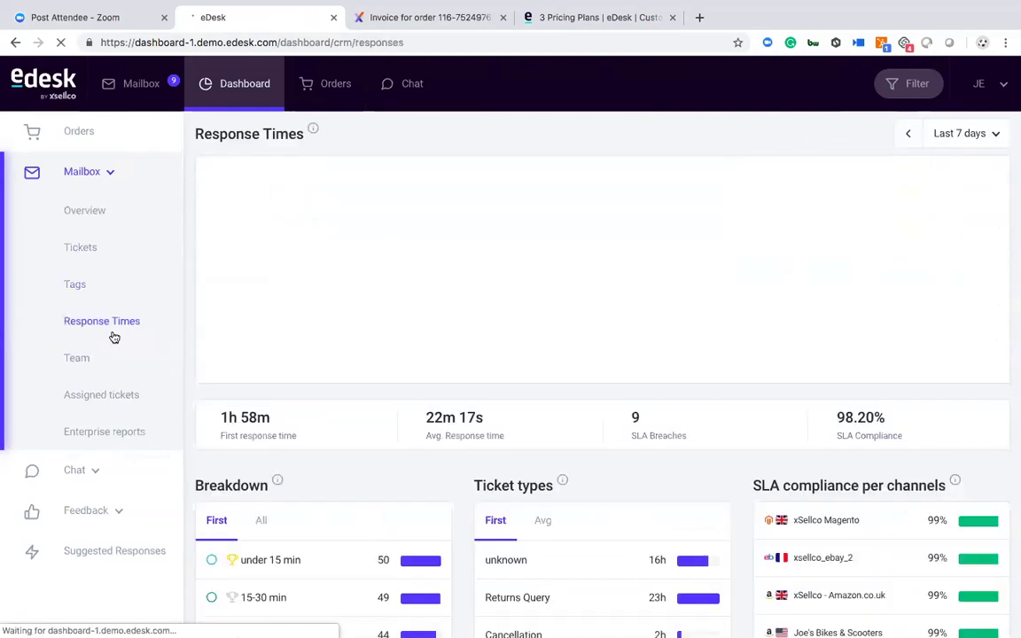
scroll(448, 446, down, 3)
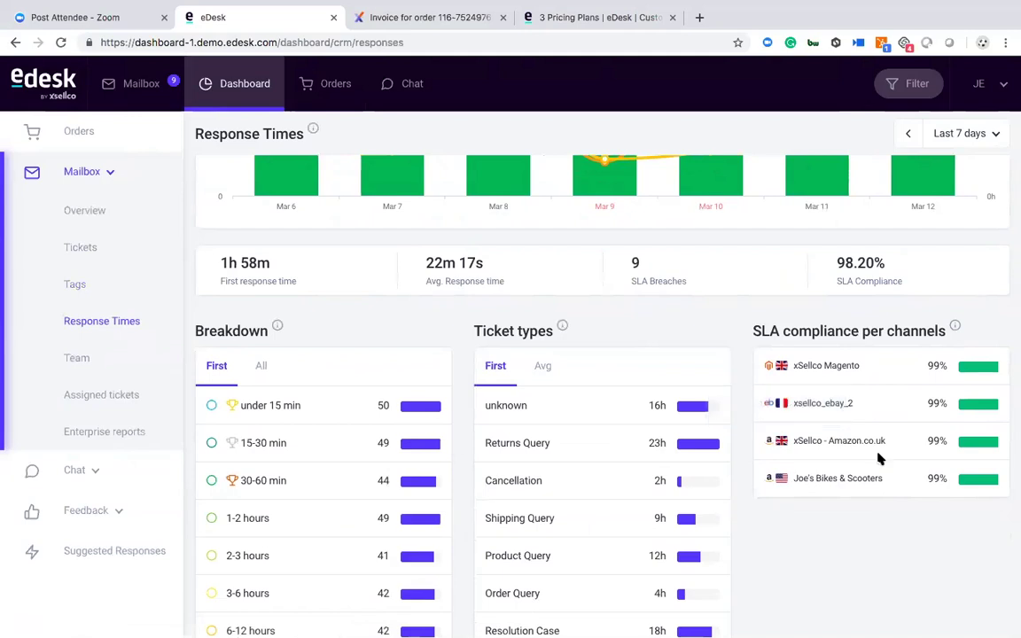
scroll(879, 458, up, 3)
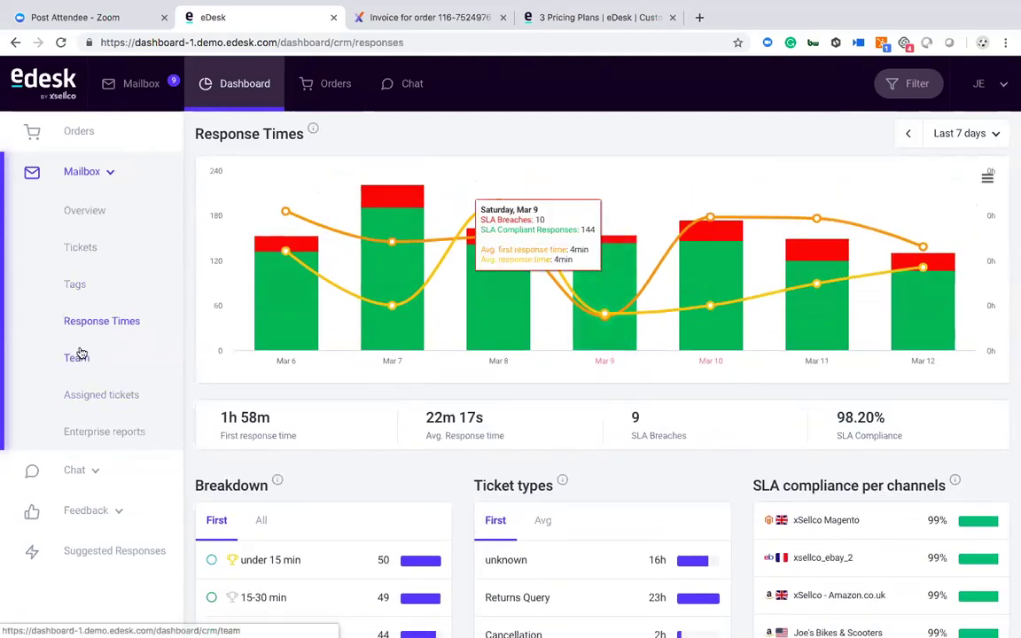
click(76, 357)
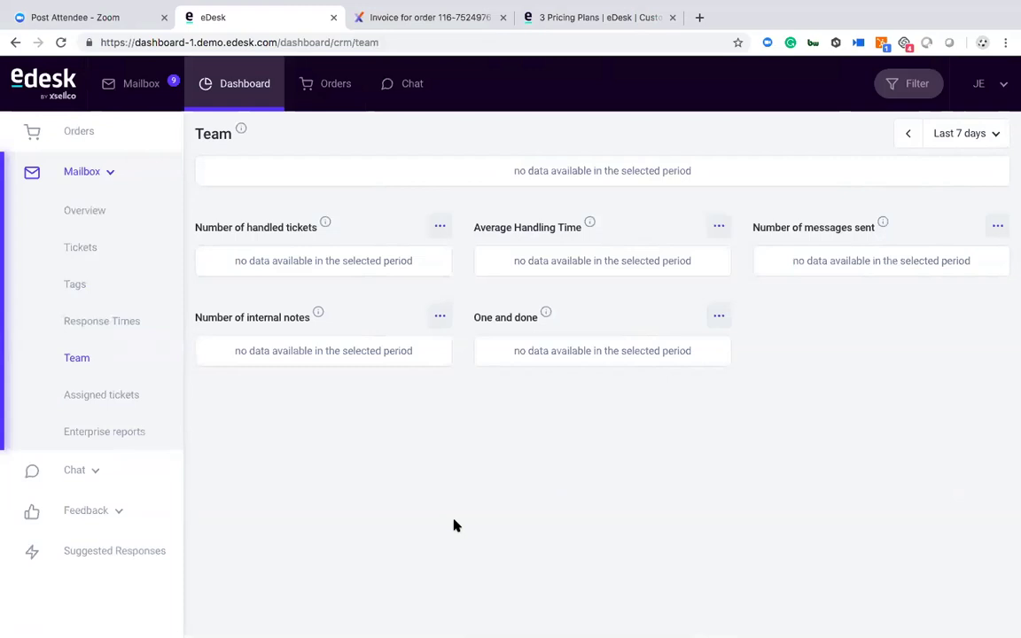
- View today's orders and their search and filter options, and return to the To do tickets in the mailbox
click(333, 85)
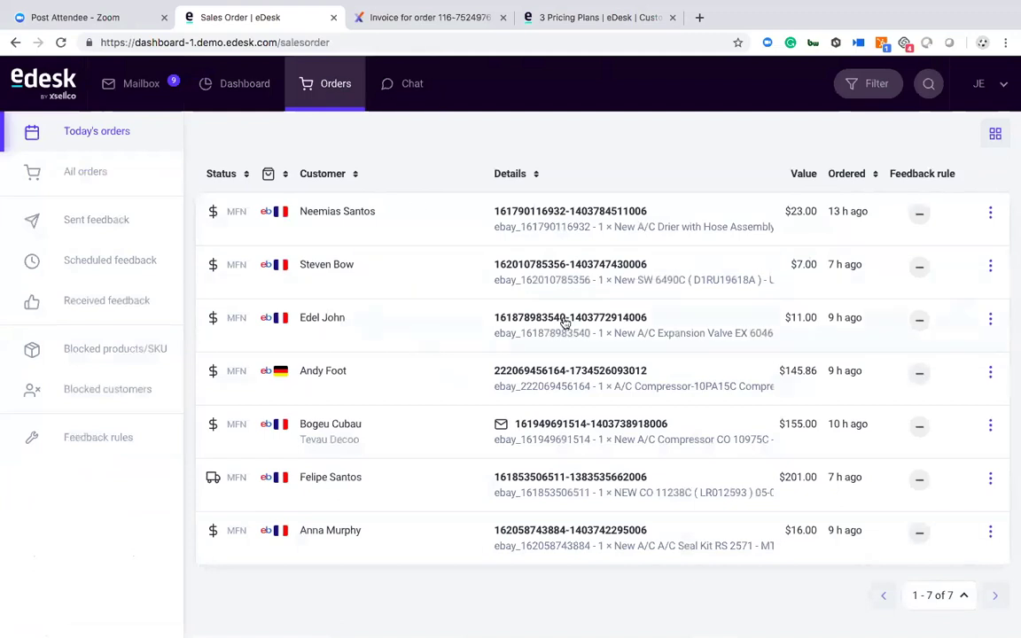
click(928, 93)
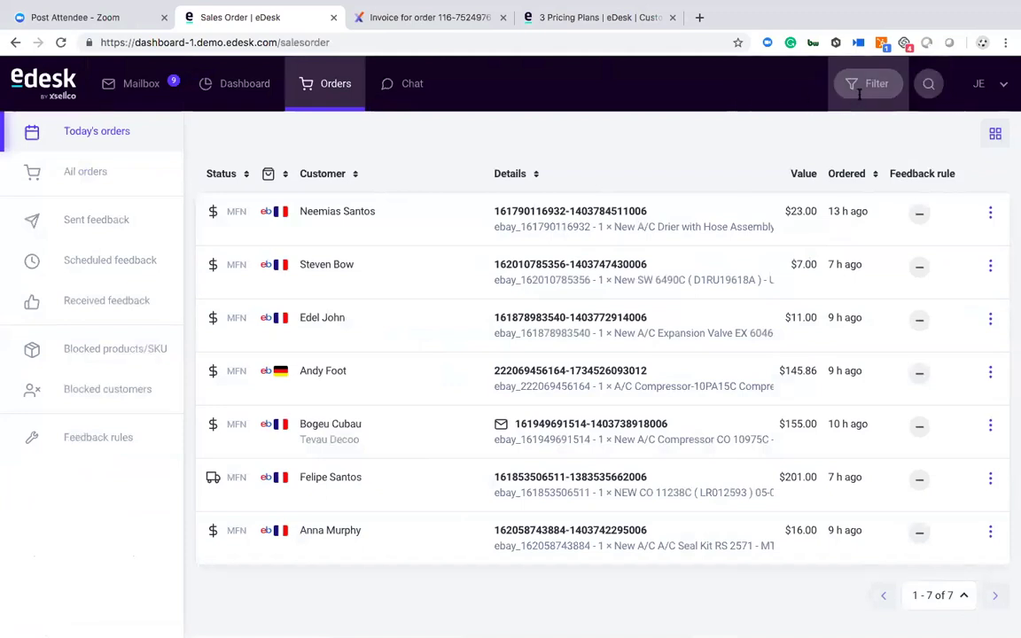
click(859, 94)
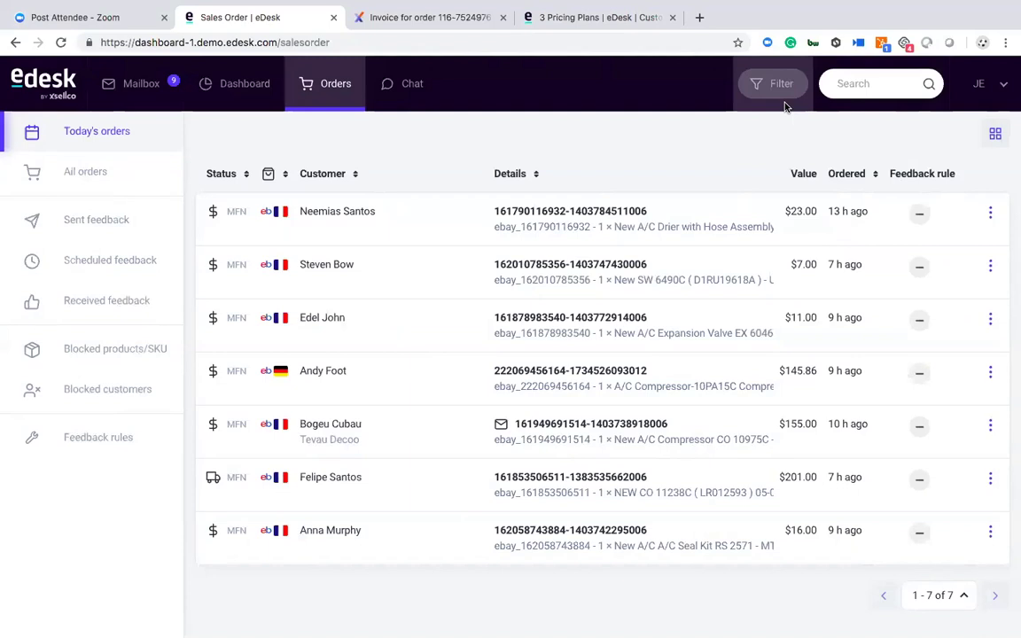
click(131, 86)
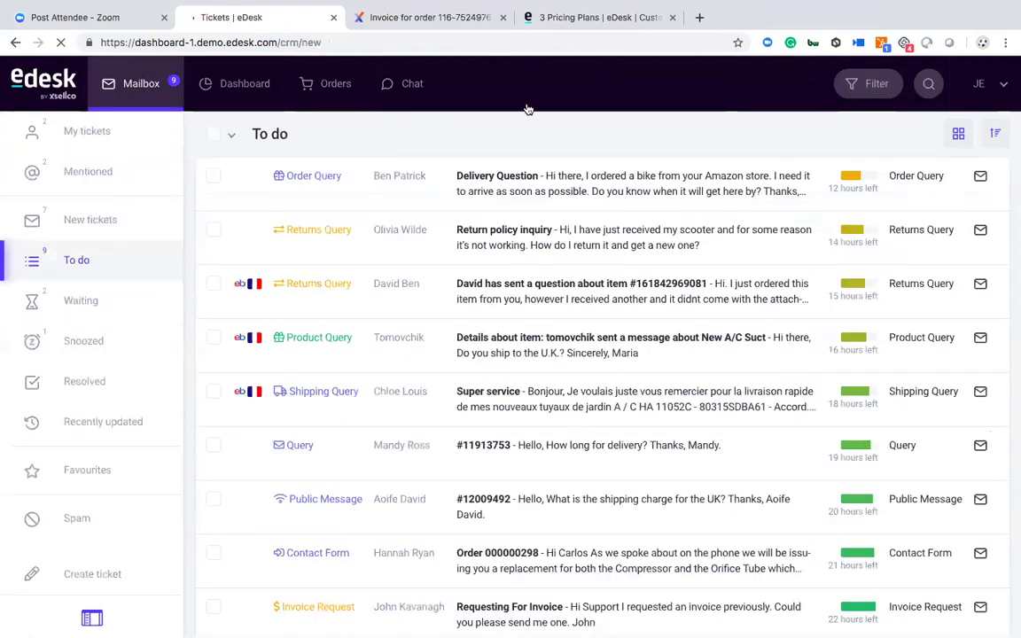
click(874, 92)
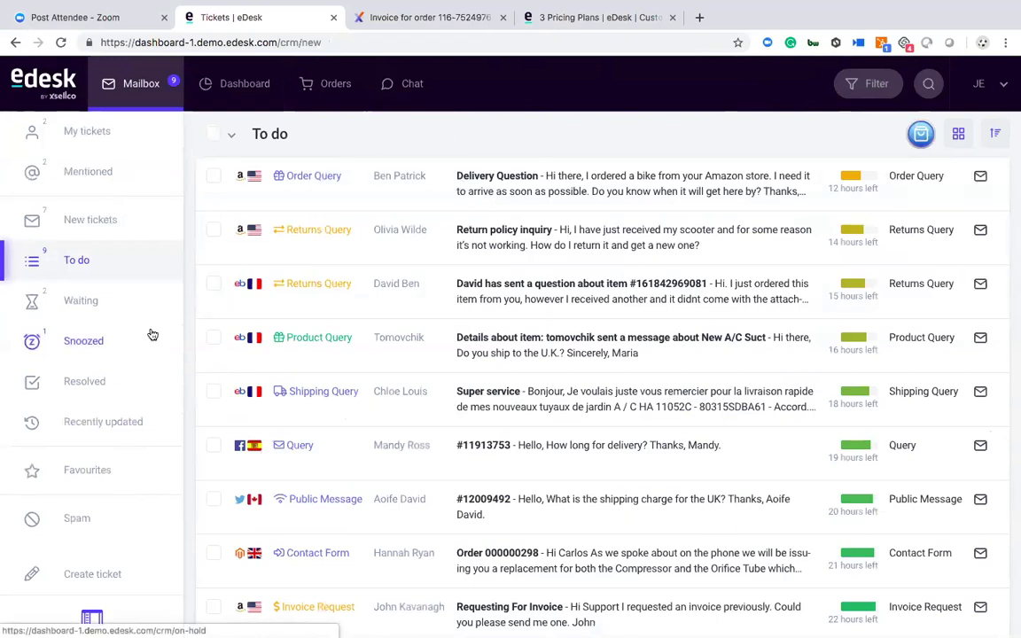
- Open the in-progress live chat conversation and review its customer and order details
click(395, 96)
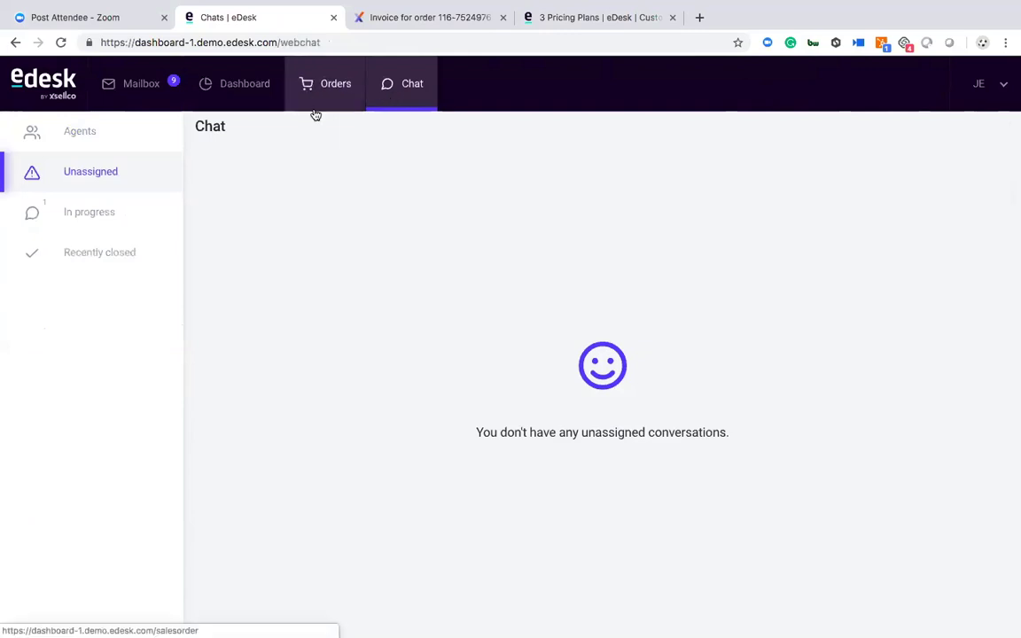
click(116, 223)
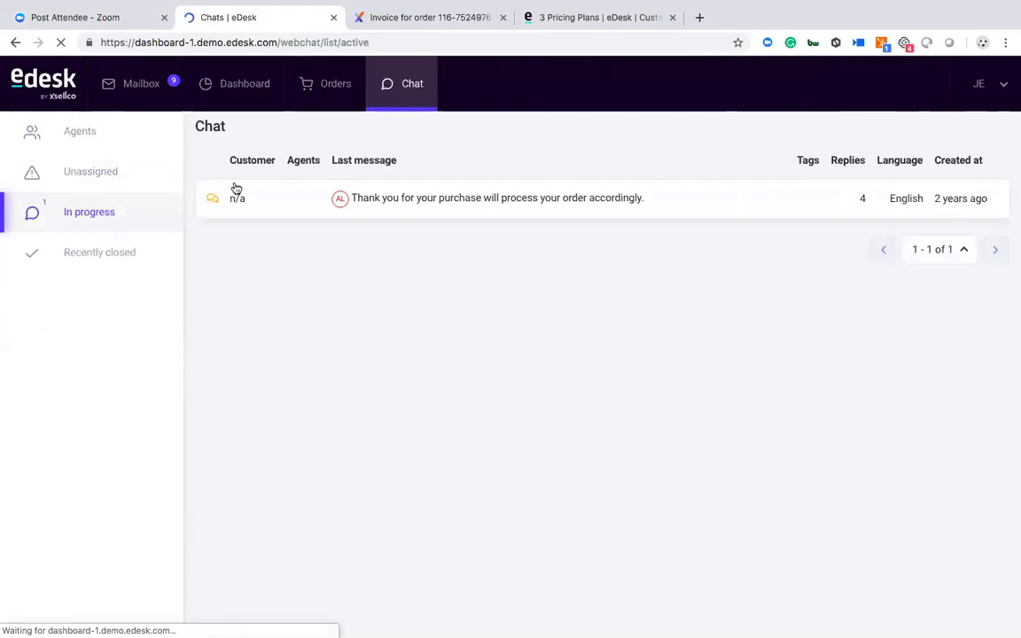
click(267, 198)
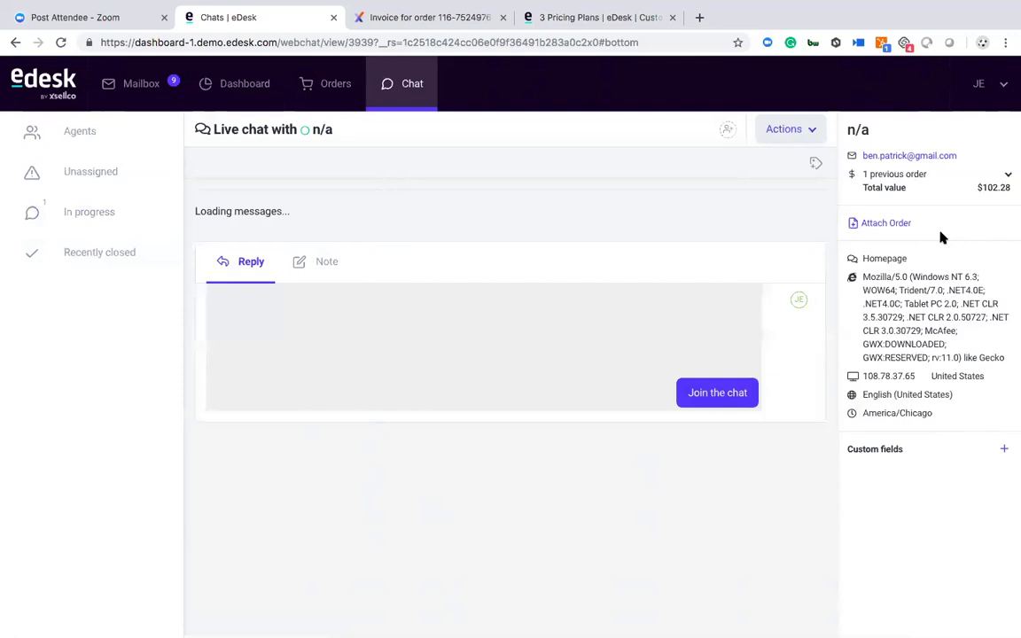
- Open the Channels page in the general settings and start adding a new channel
click(1007, 91)
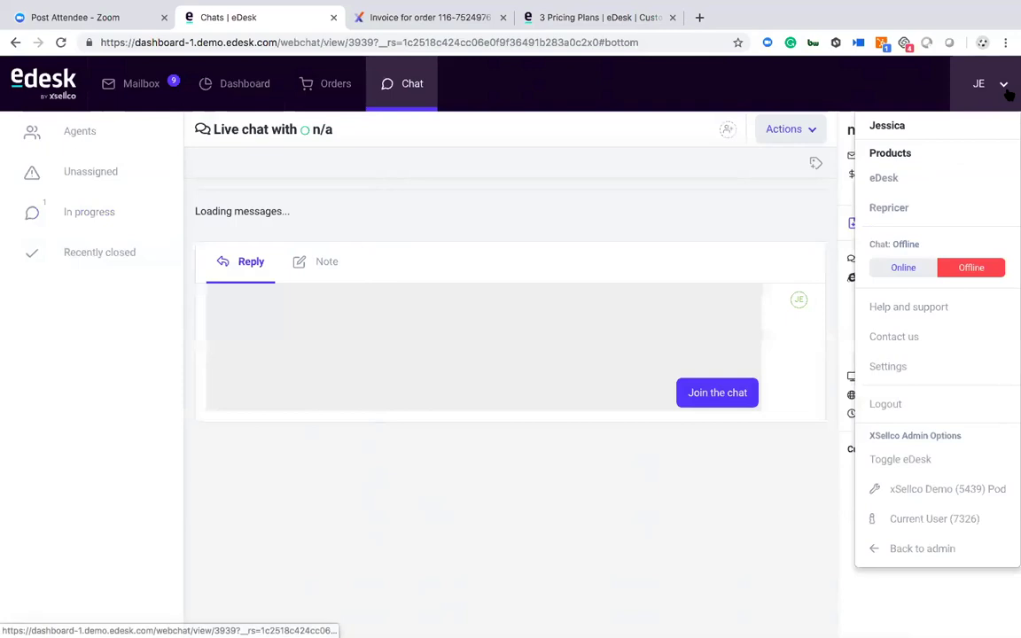
click(924, 364)
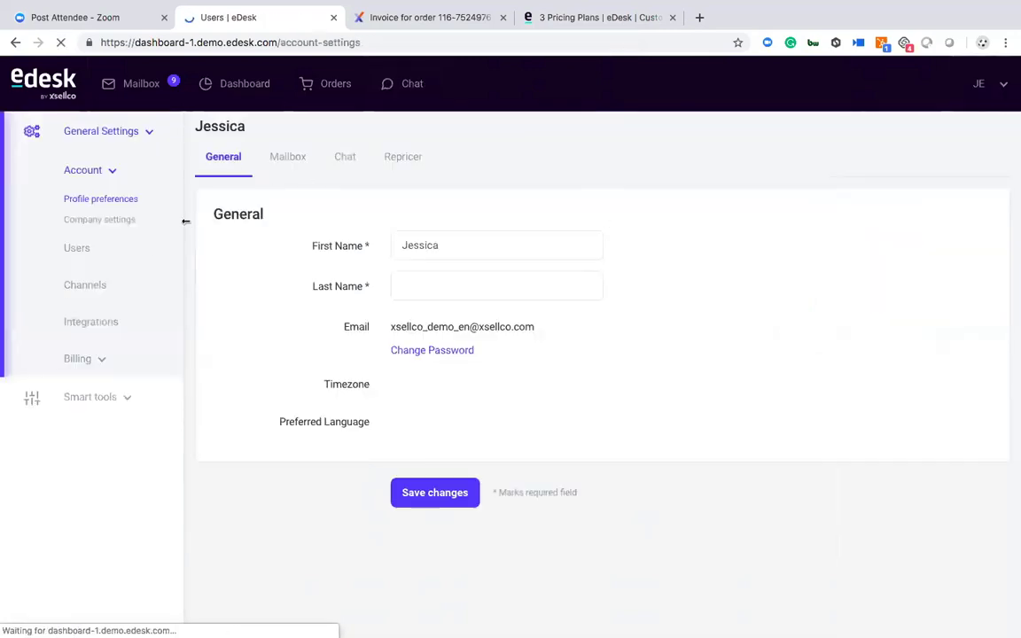
click(86, 283)
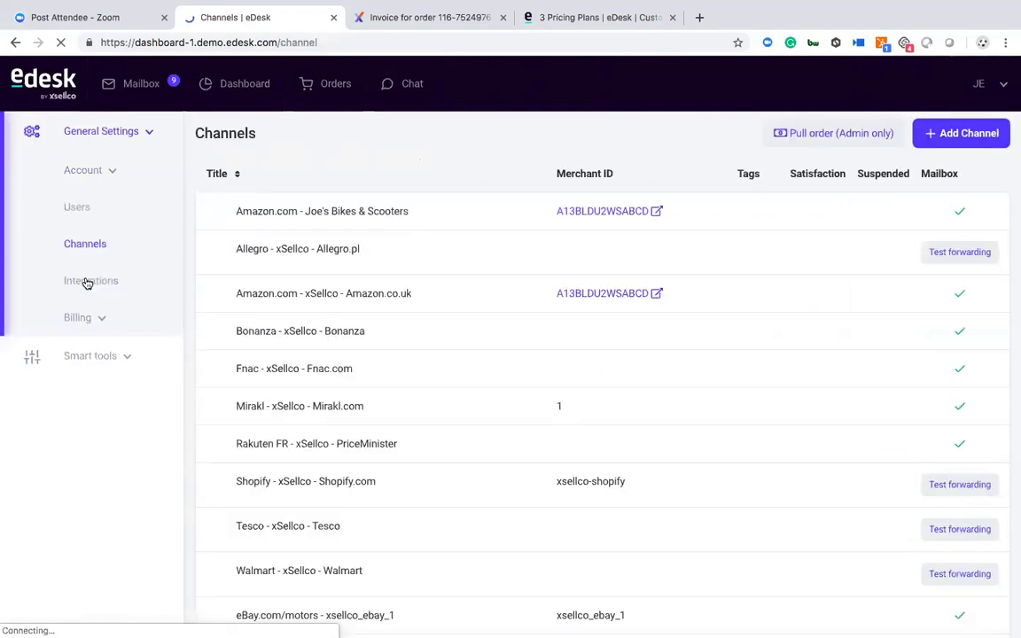
click(941, 136)
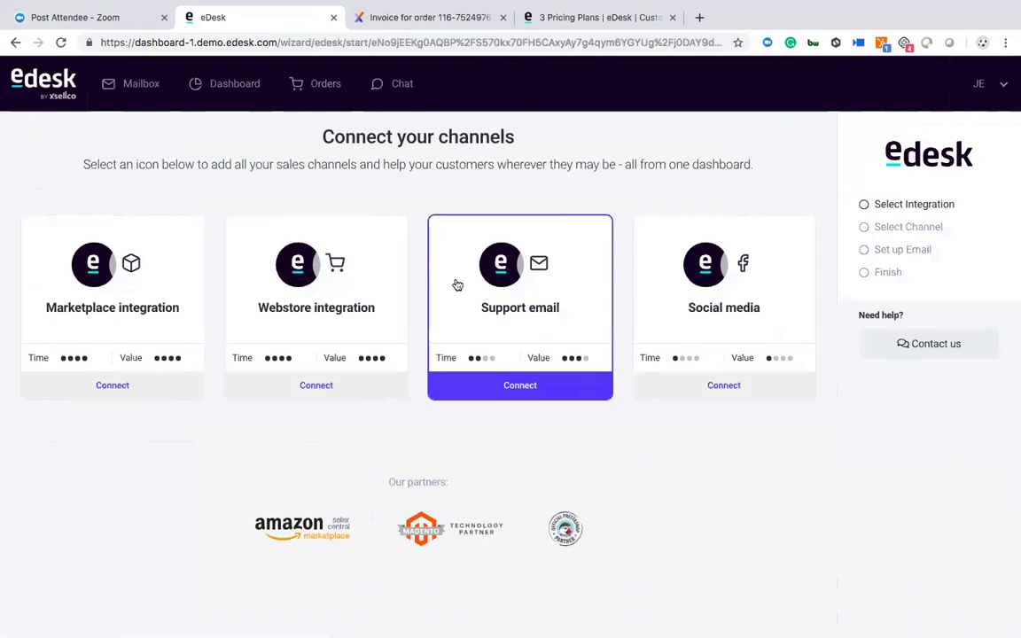
- Browse the marketplace integrations, including Amazon's country choices, and the webstore integrations, returning to the integration type selection
click(122, 297)
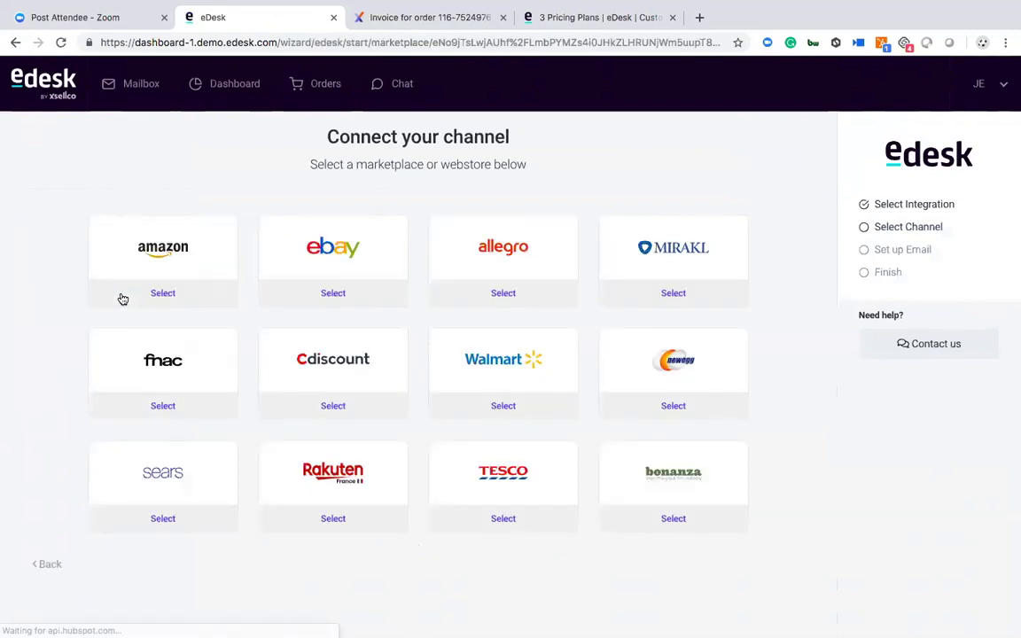
click(135, 296)
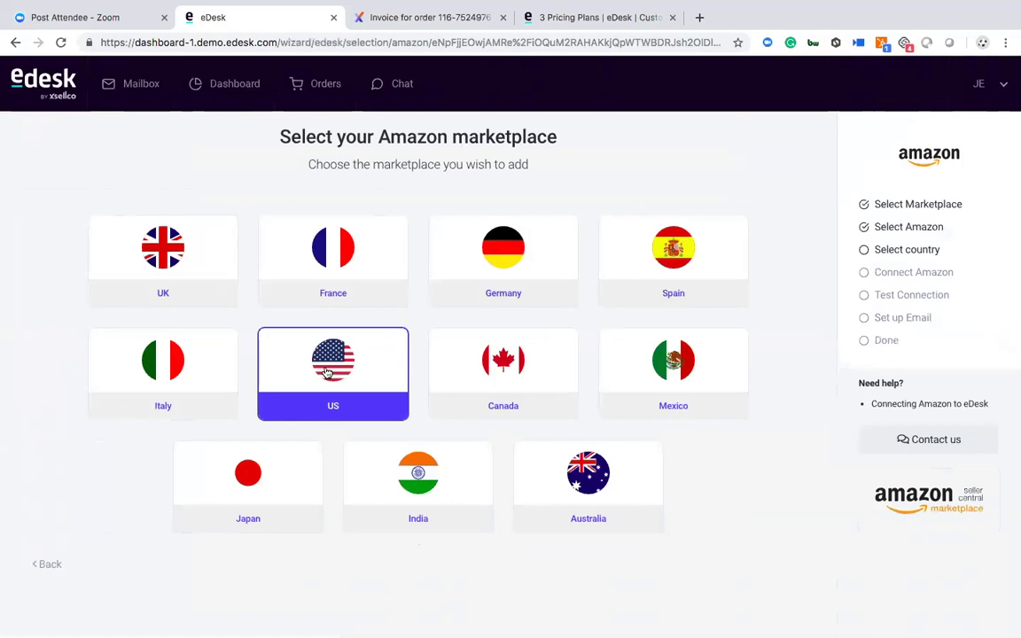
click(16, 42)
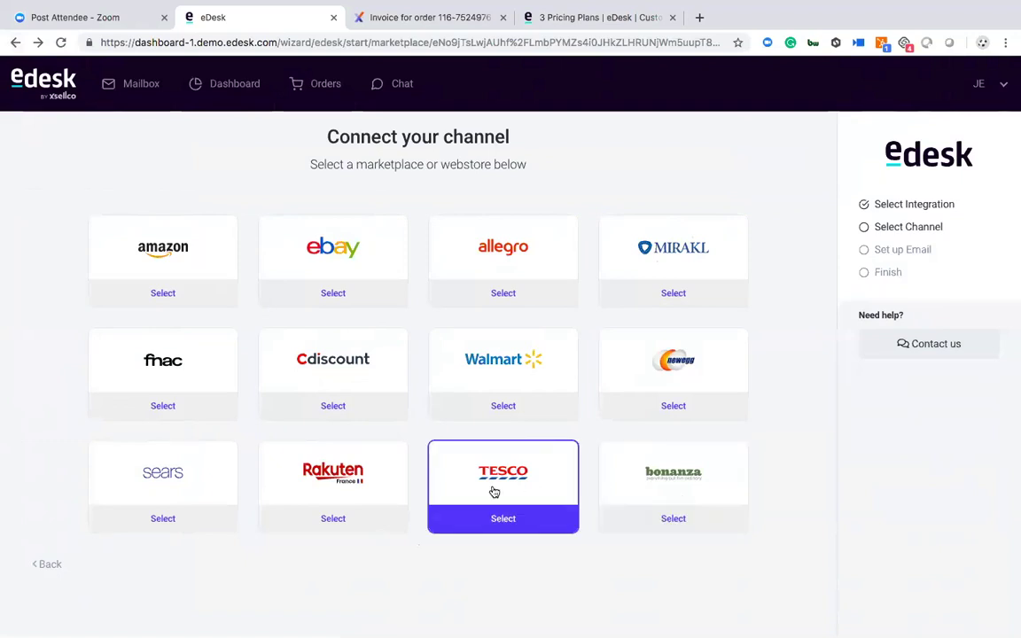
mouse_move(6, 7)
click(17, 73)
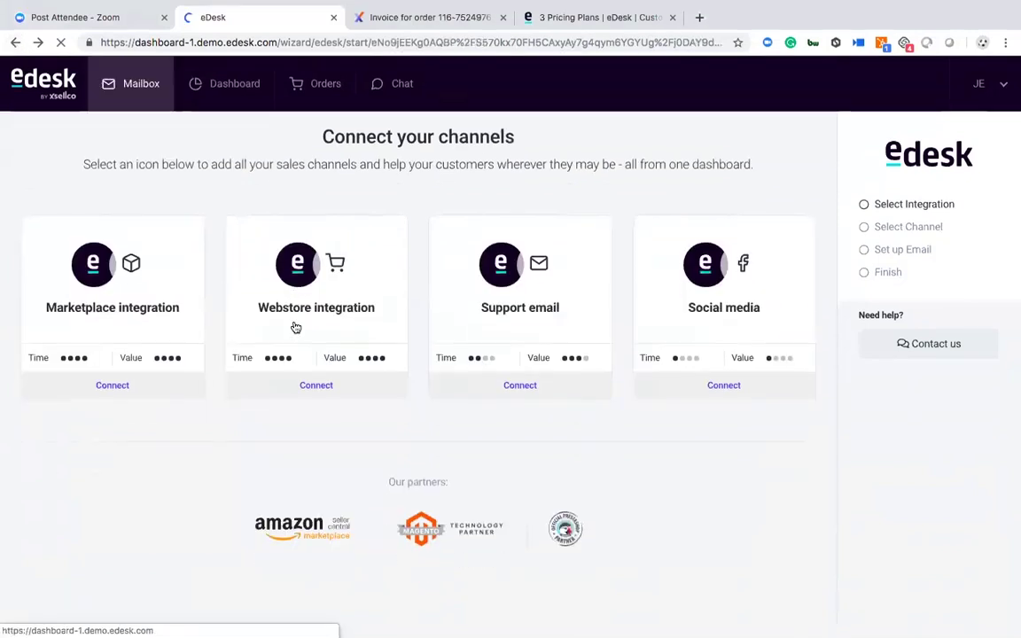
click(302, 290)
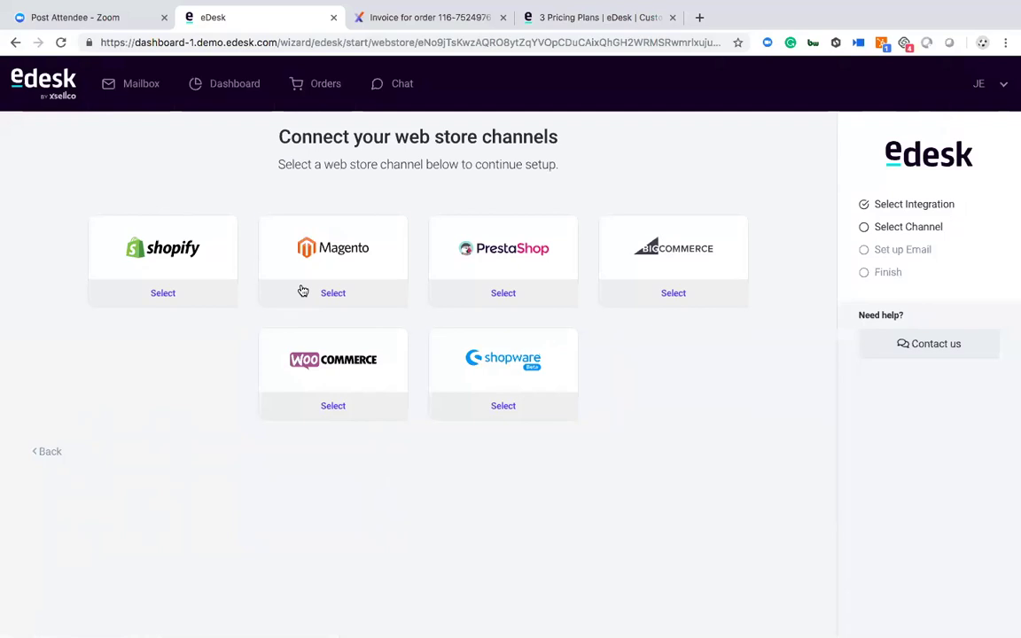
click(15, 44)
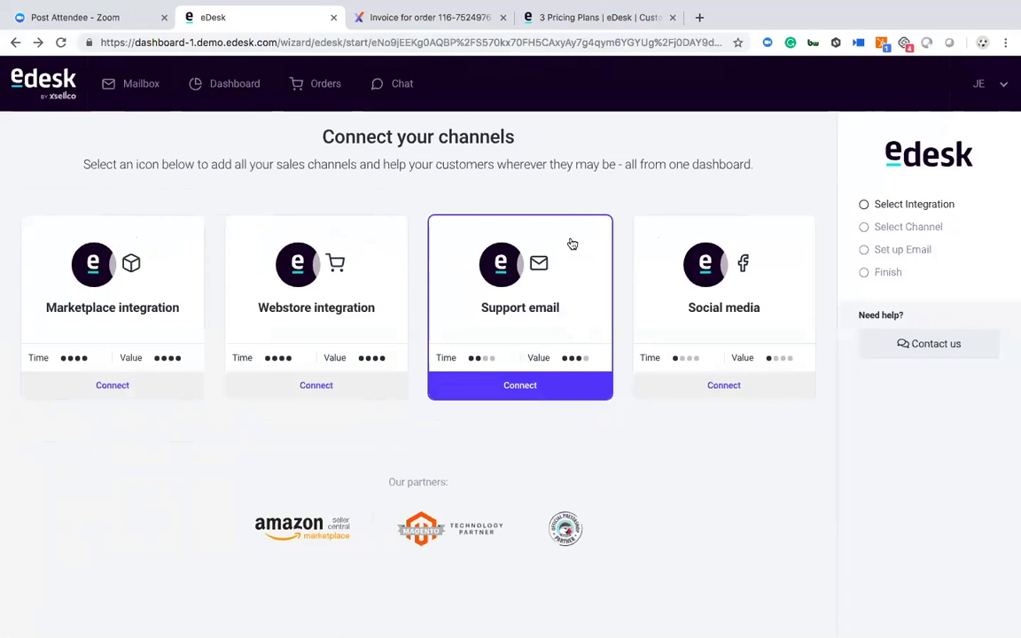
- Switch to the eDesk pricing page and compare the Essential, Unlimited and Unlimited + plans
click(578, 17)
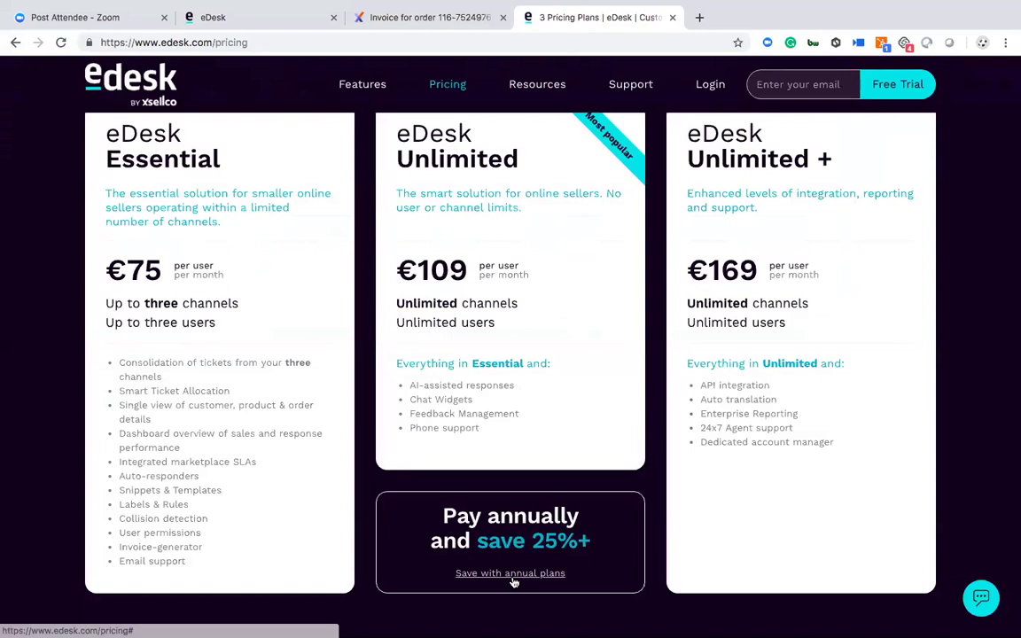
scroll(417, 314, up, 3)
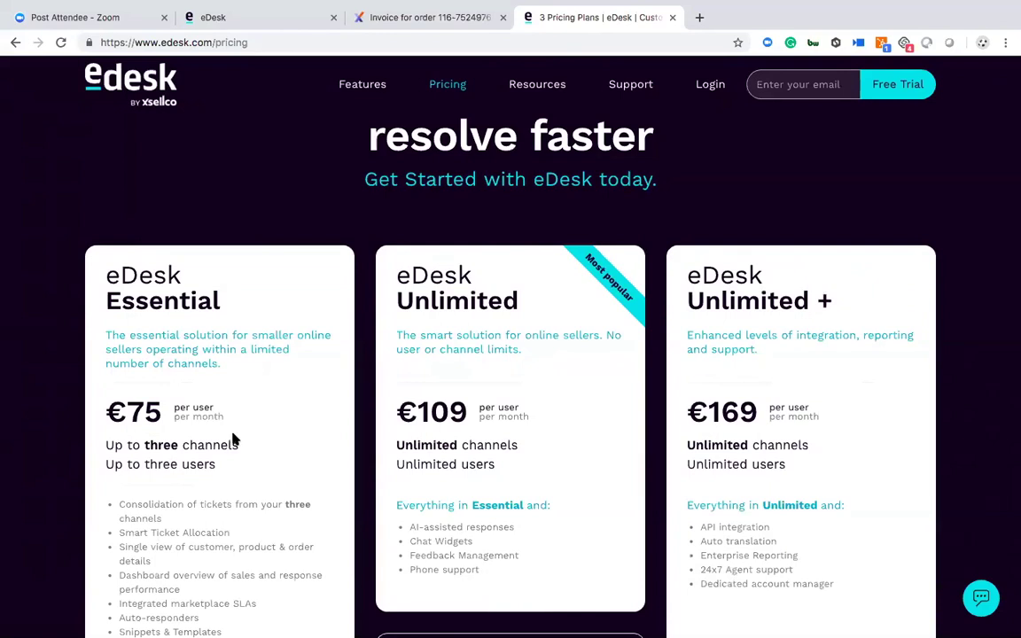
scroll(234, 440, down, 2)
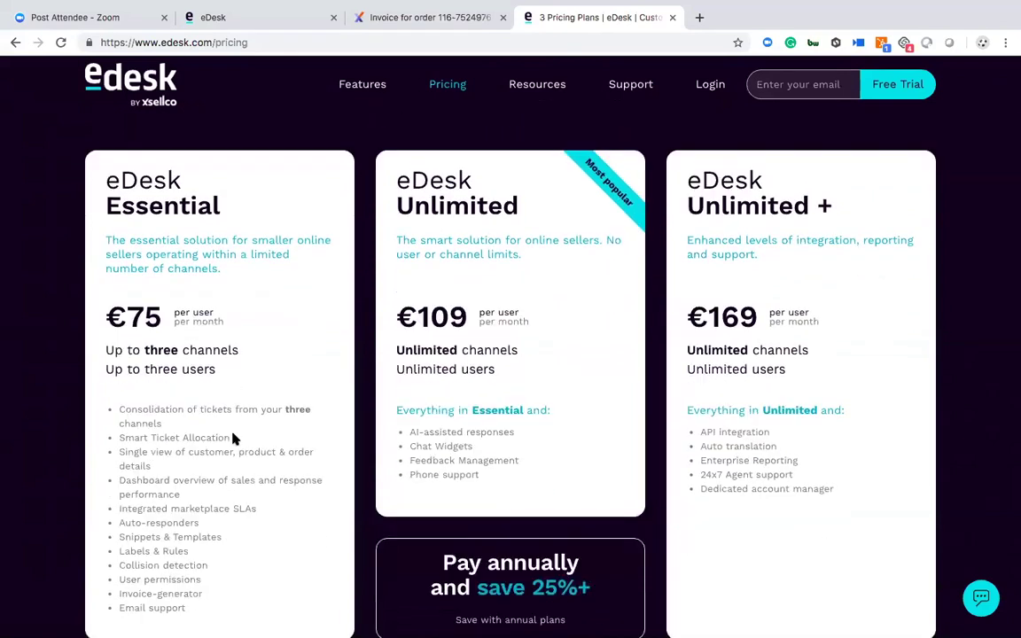